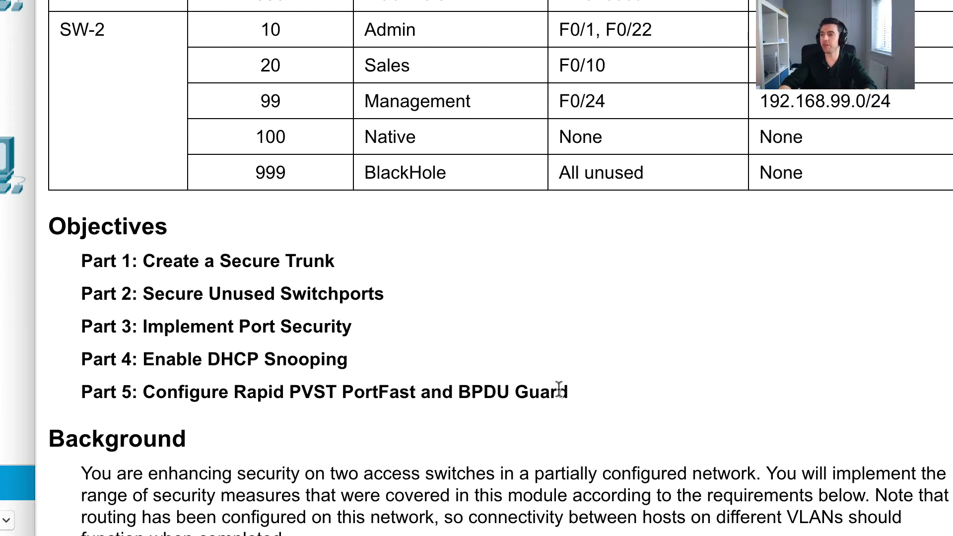
Read the activity's objectives, background and Step 1 instructions for creating a secure trunk, alongside the network topology.
scroll(559, 390, "down", 1)
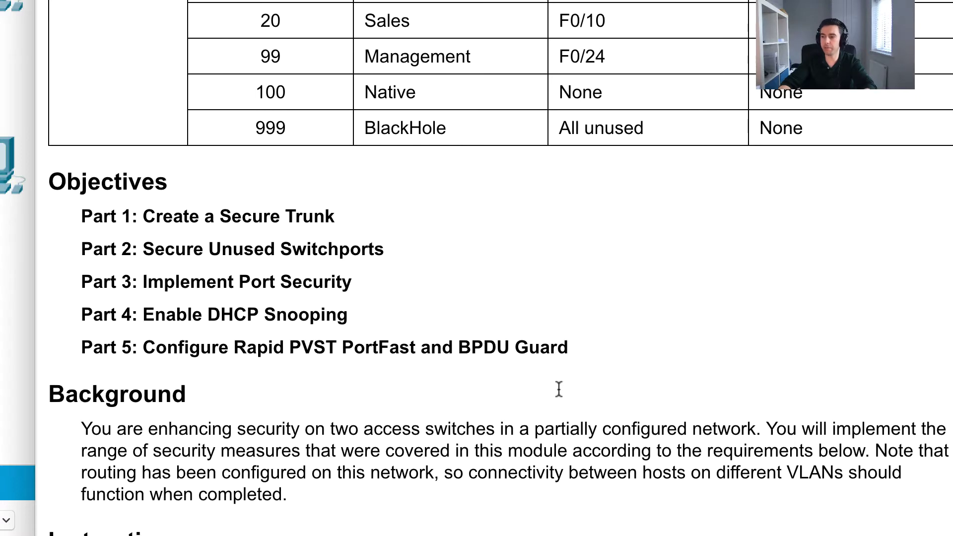
scroll(559, 390, "down", 2)
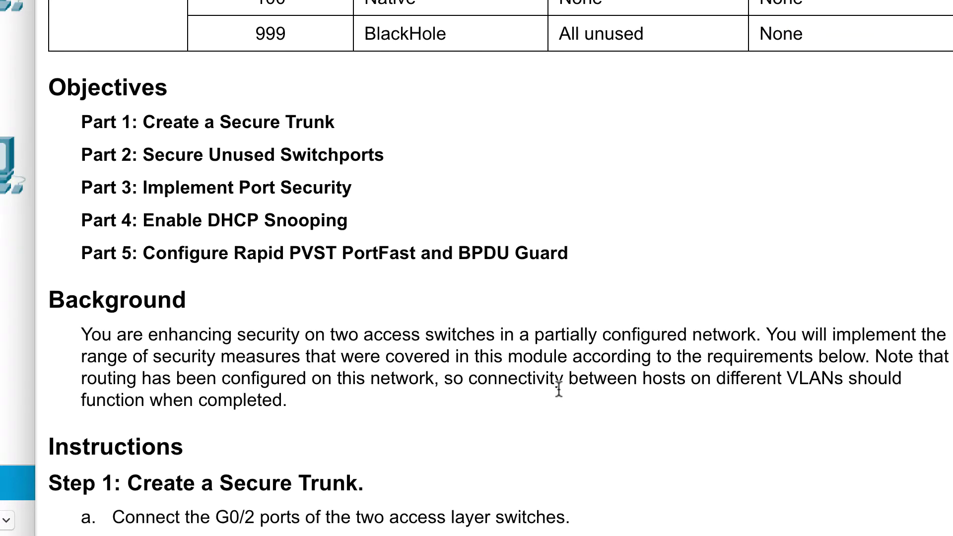
scroll(559, 390, "down", 4)
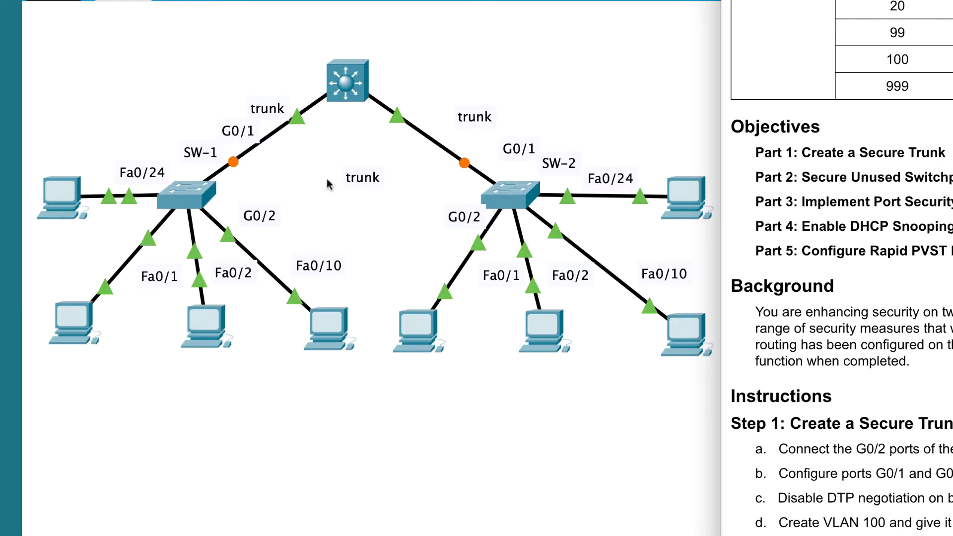
left_click(344, 91)
left_click(782, 287)
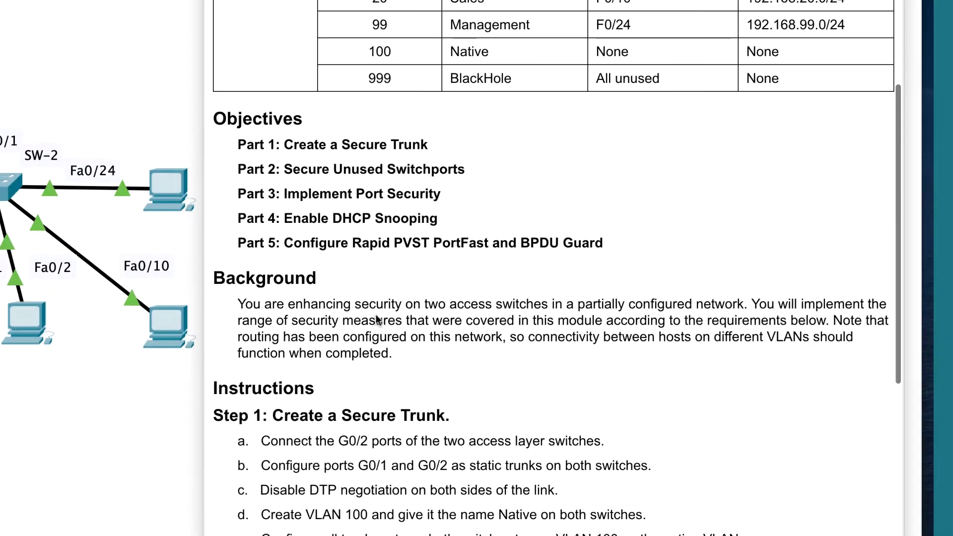
scroll(377, 320, "down", 3)
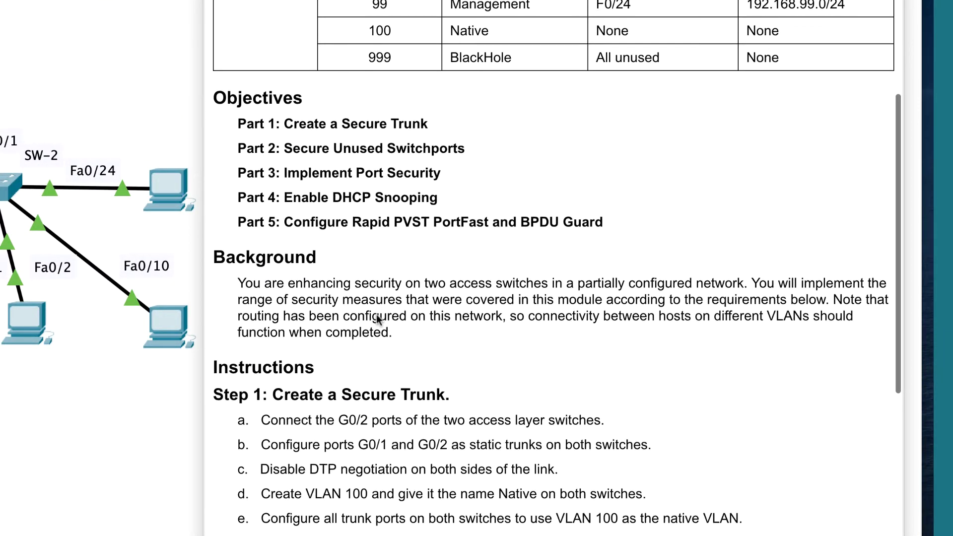
scroll(377, 320, "down", 1)
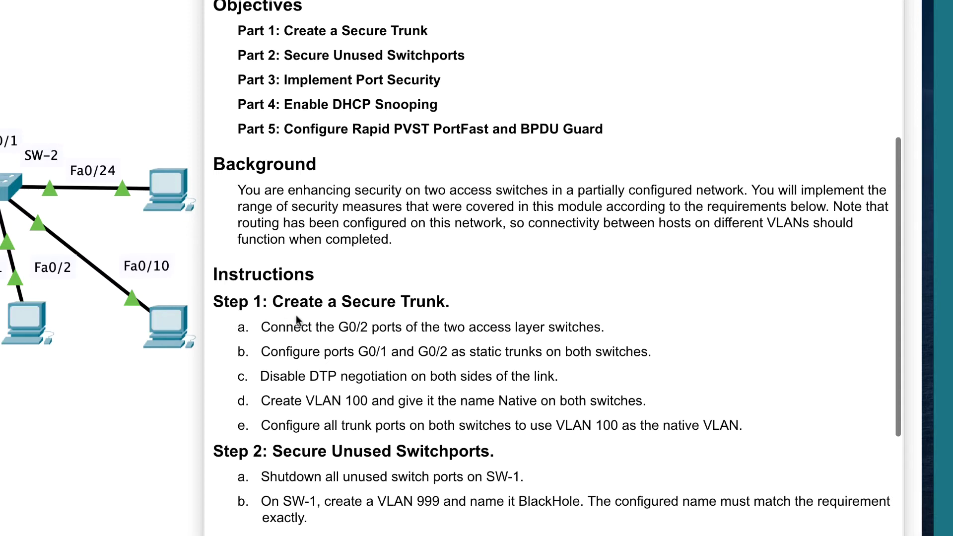
scroll(296, 318, "down", 2)
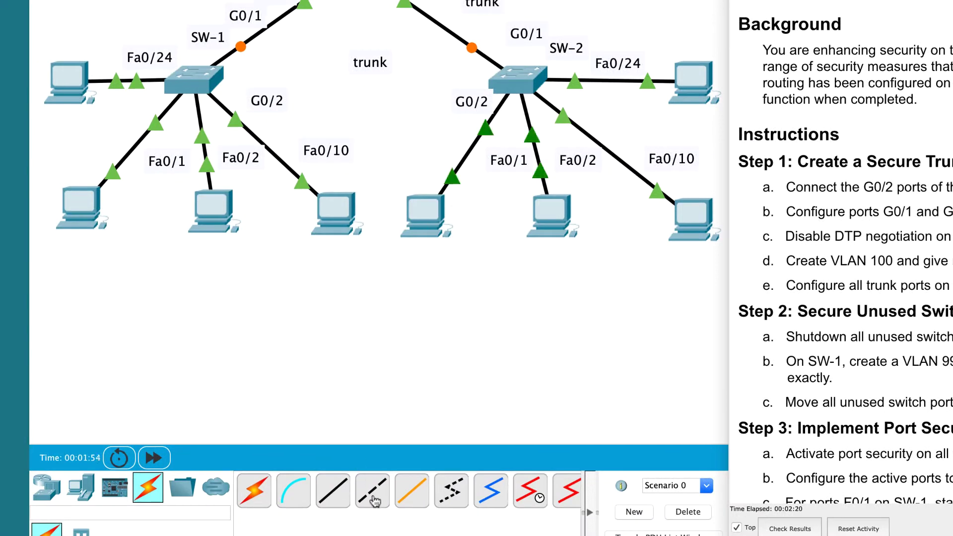
Connect GigabitEthernet0/2 on SW-1 to GigabitEthernet0/2 on SW-2 with a copper cross-over cable.
left_click(373, 492)
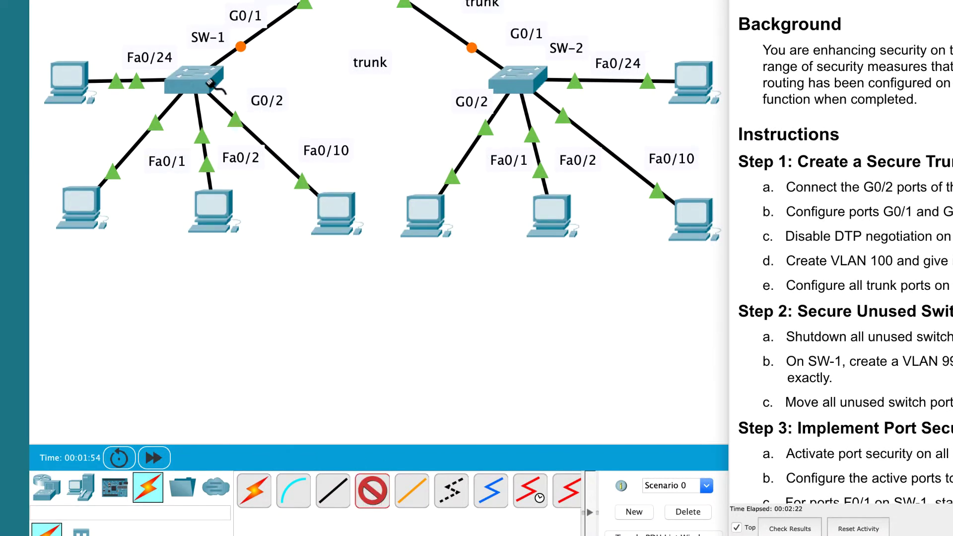
left_click(204, 78)
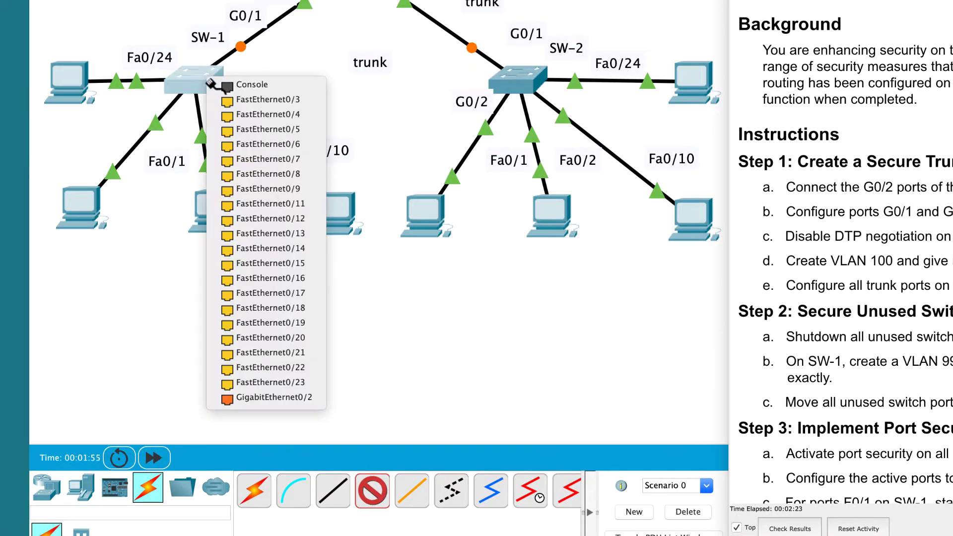
left_click(278, 397)
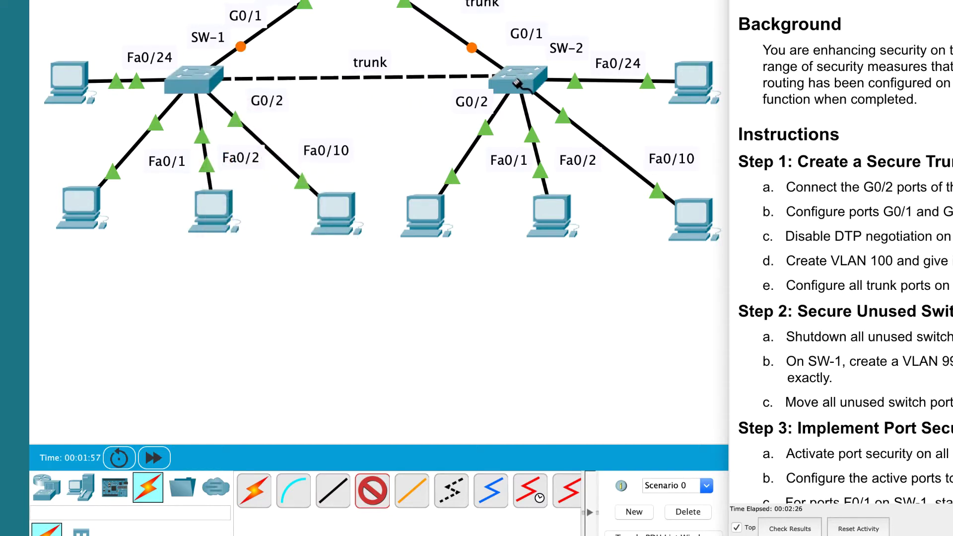
left_click(517, 85)
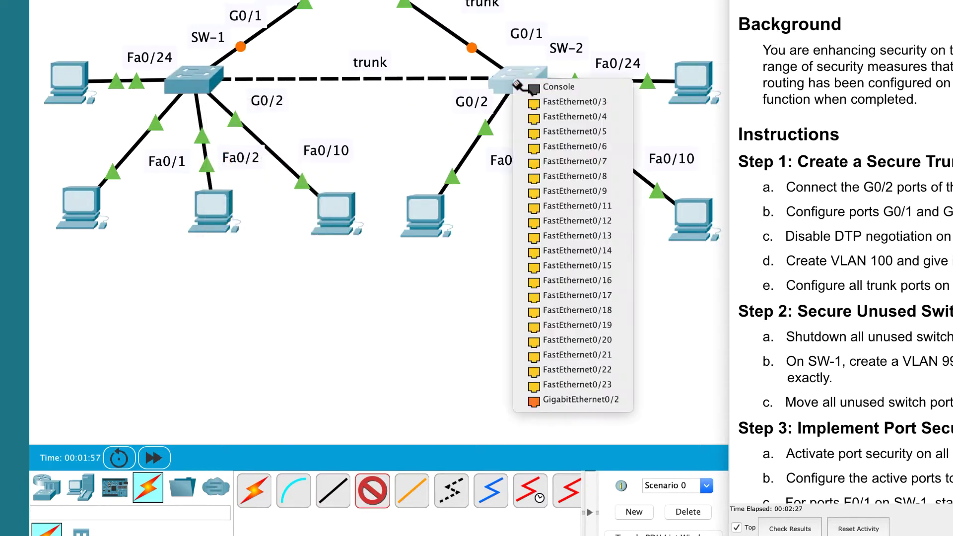
left_click(564, 400)
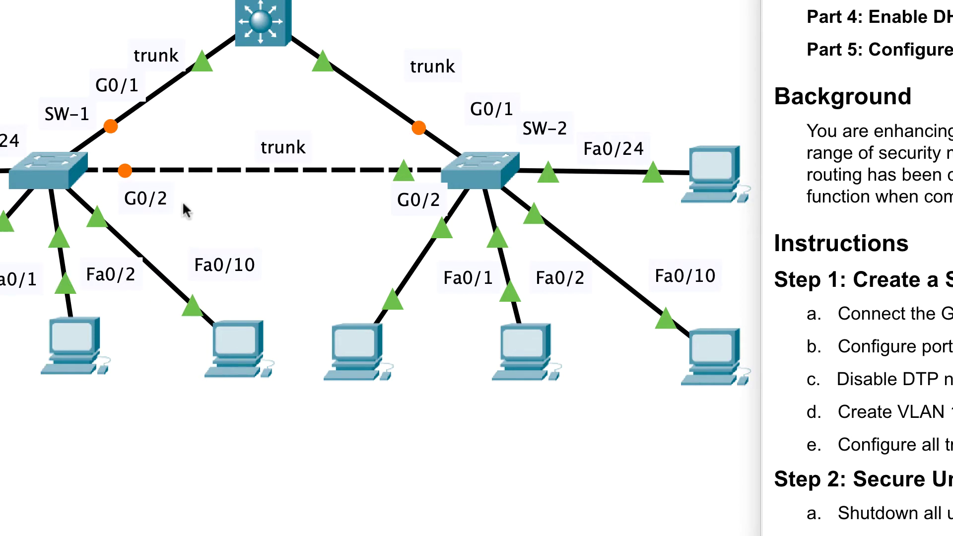
Open SW-1's command line, widen its window and enter privileged EXEC mode.
left_click(42, 169)
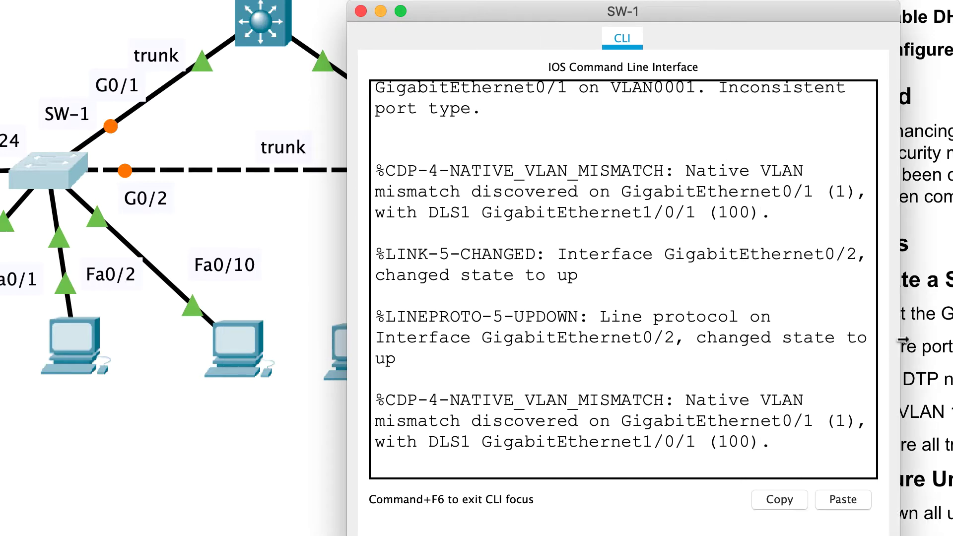
left_click_drag(899, 340, 952, 343)
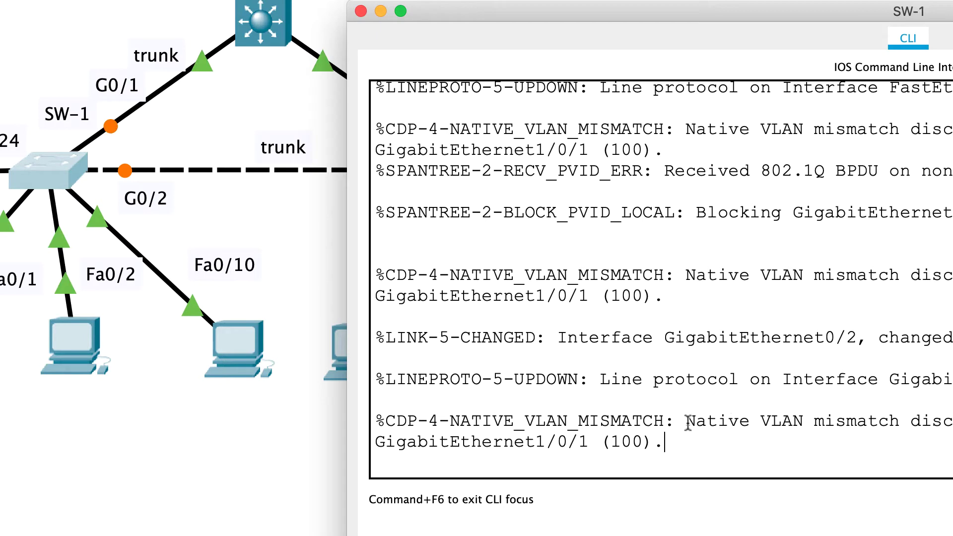
key("Return")
key("Return")
key("Return")
type("en")
key("Return")
Run show vlan on SW-1 and examine the ports assigned to the default, Admin, Sales and Management VLANs.
type("show vlan")
key("Return")
scroll(402, 421, "up", 3)
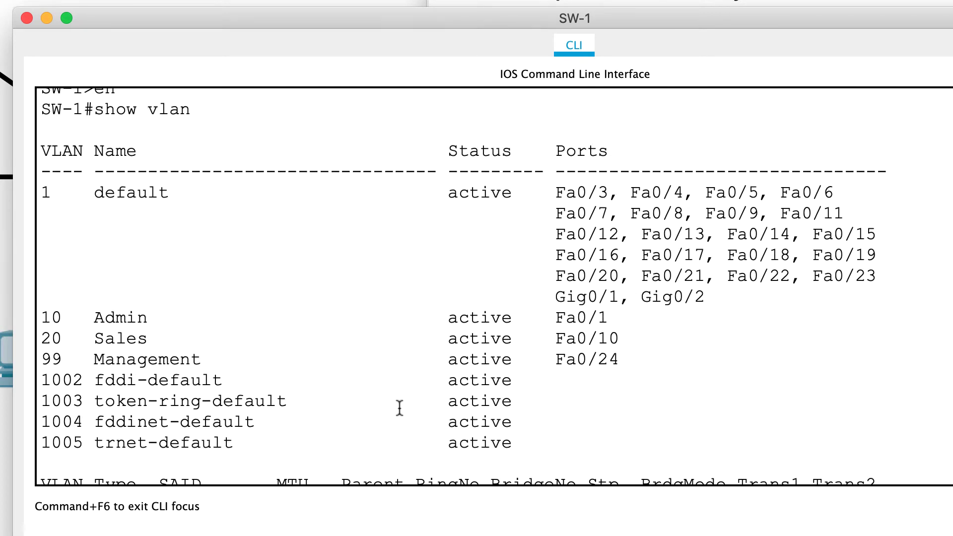
scroll(398, 447, "down", 4)
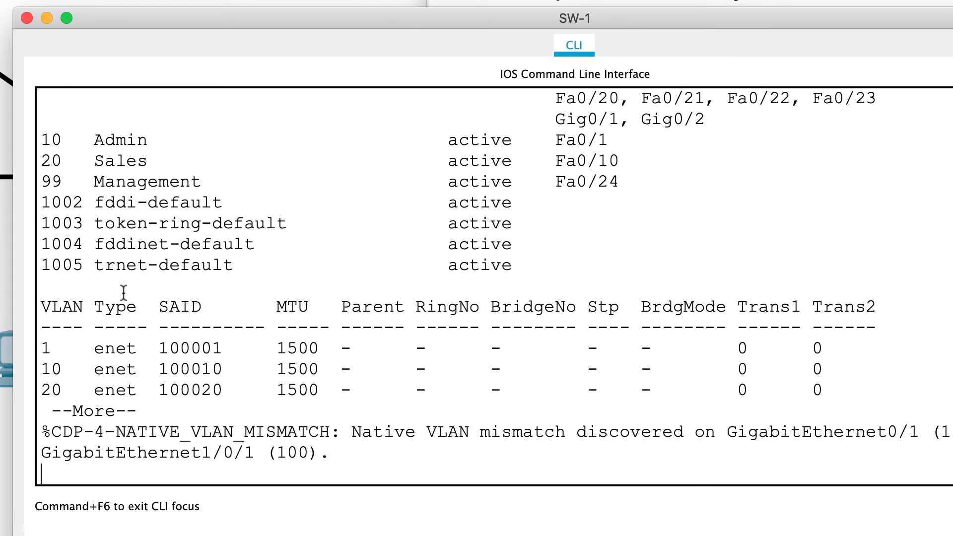
scroll(123, 292, "up", 5)
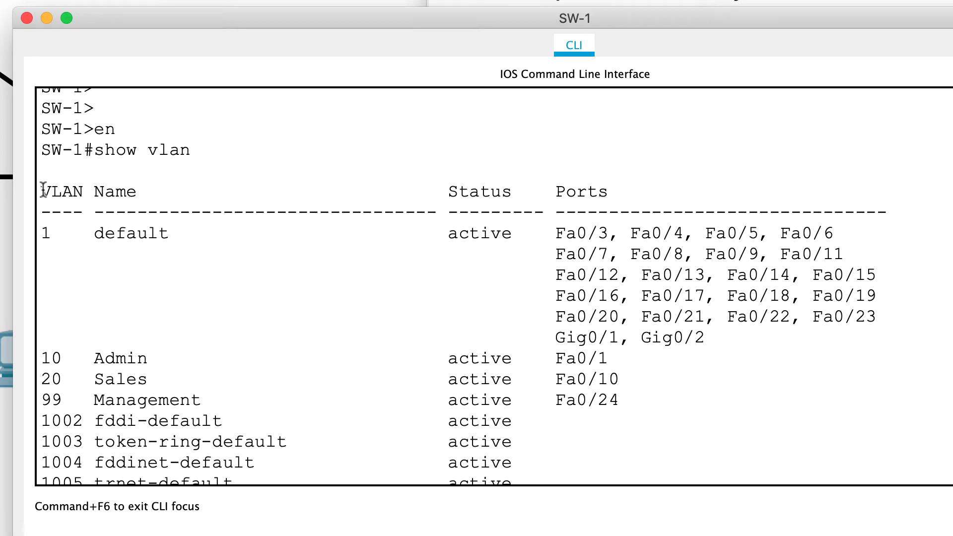
left_click_drag(43, 230, 786, 337)
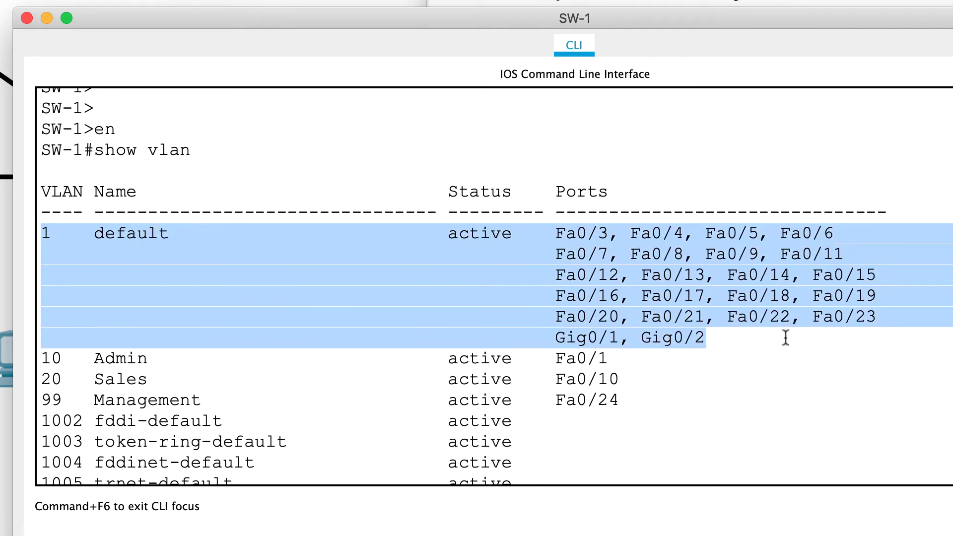
left_click_drag(39, 362, 651, 399)
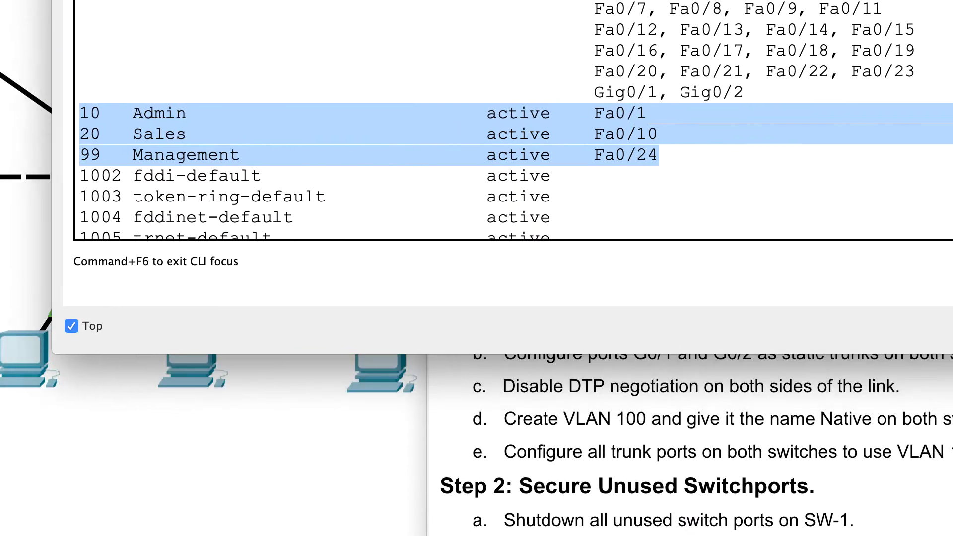
Shorten the SW-1 window to uncover the Step 1 instructions and quit the paged VLAN output.
left_click_drag(708, 354, 711, 287)
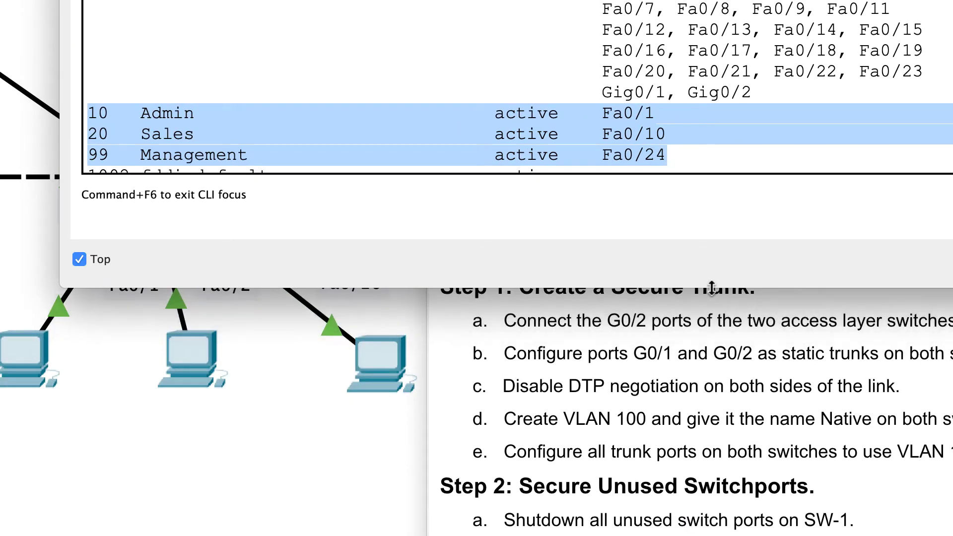
left_click(391, 134)
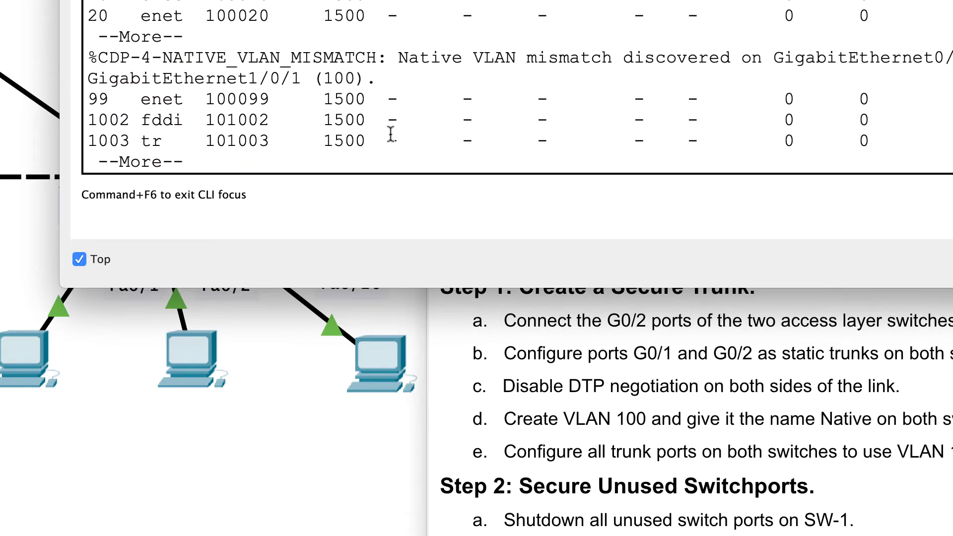
key("q")
key("Return")
key("Return")
key("Return")
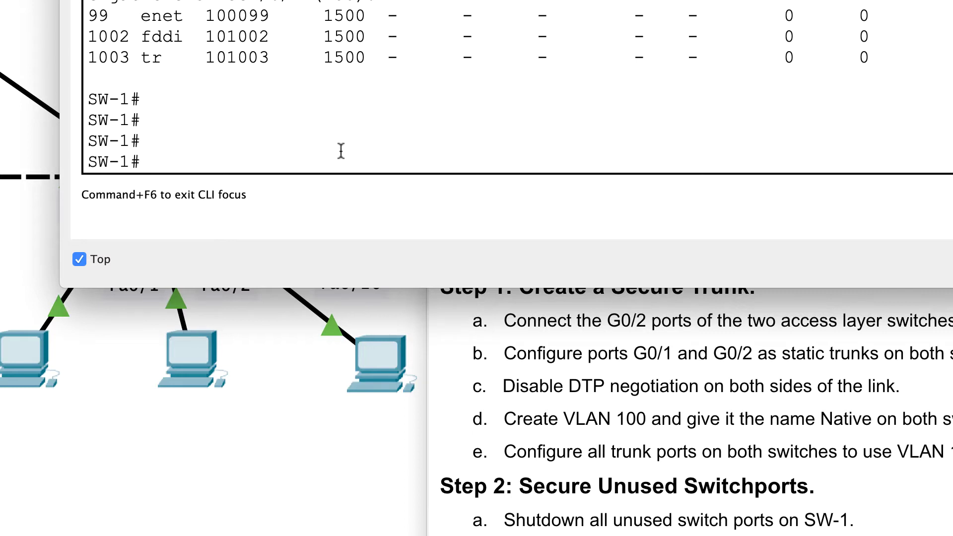
Run show int trunk on SW-1 and examine the Fa0/2 entry and its native VLAN.
type("show int tru")
key("Return")
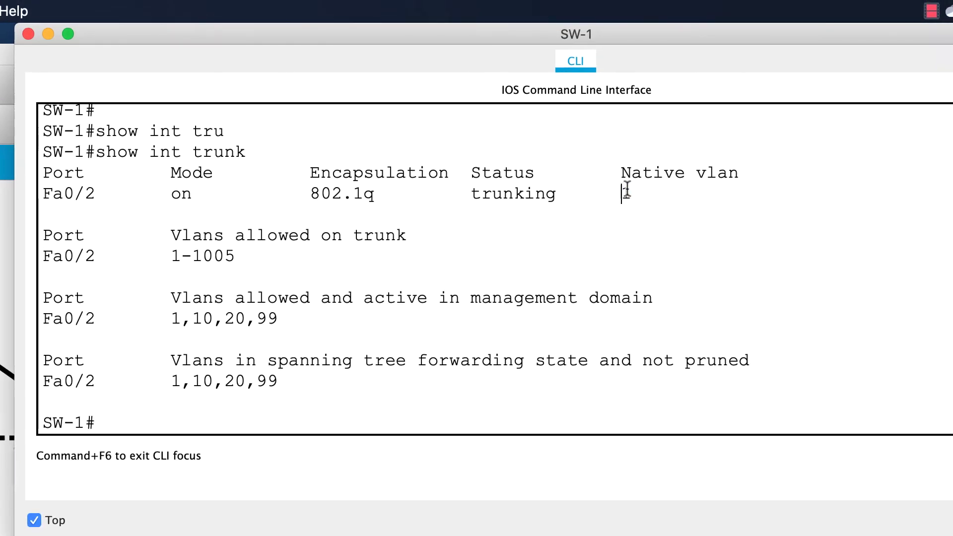
left_click_drag(627, 189, 653, 198)
left_click(645, 194)
left_click_drag(43, 193, 648, 191)
left_click(648, 191)
double_click(625, 193)
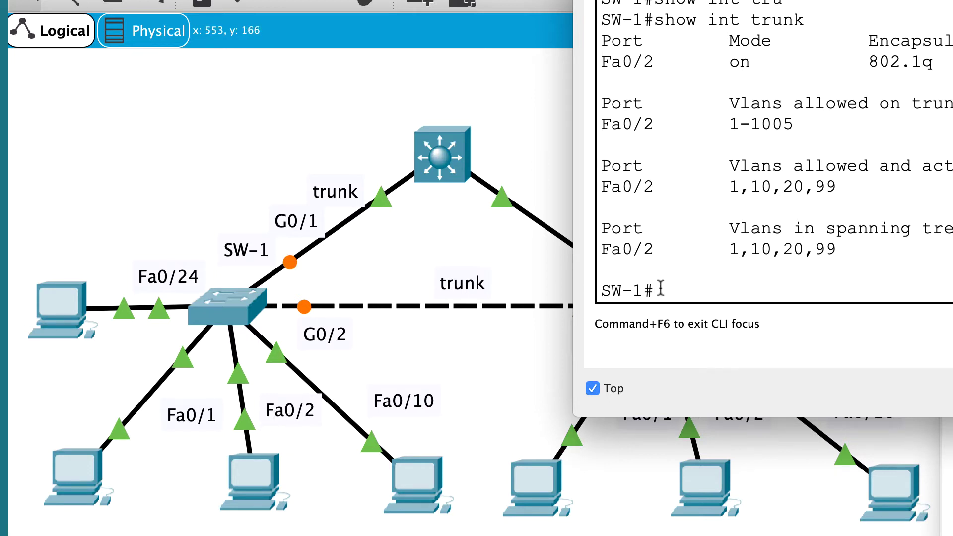
Set interface fa0/2 on SW-1 to access mode with switchport mode access.
type("conf t")
key("BackSpace")
key("BackSpace")
type("f")
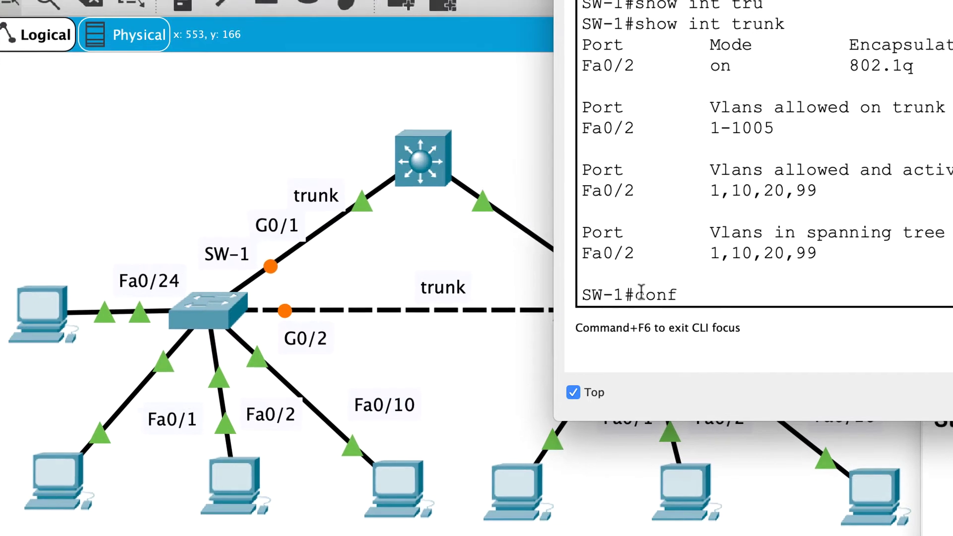
type(" t")
key("Return")
type("int fa")
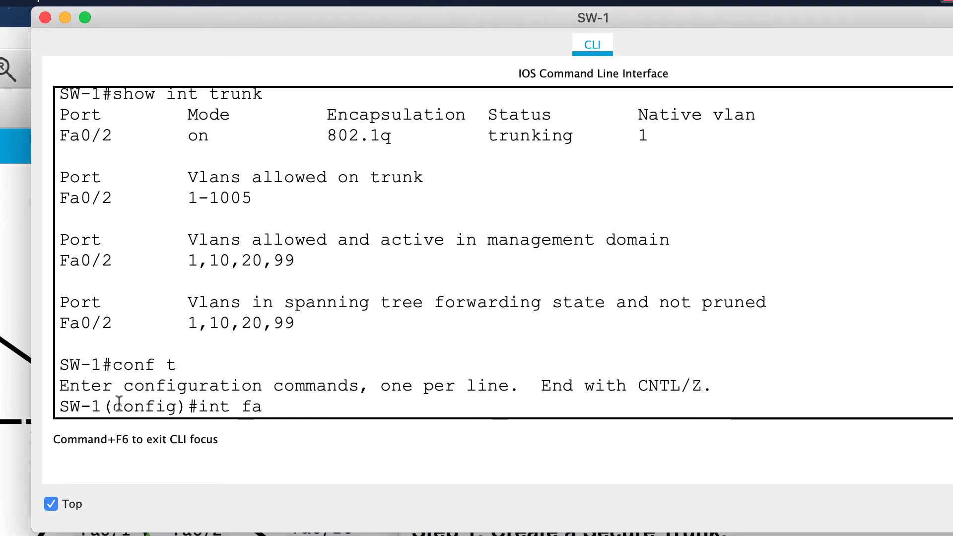
type("0/2")
key("Return")
type("swit")
key("Tab")
type("acc")
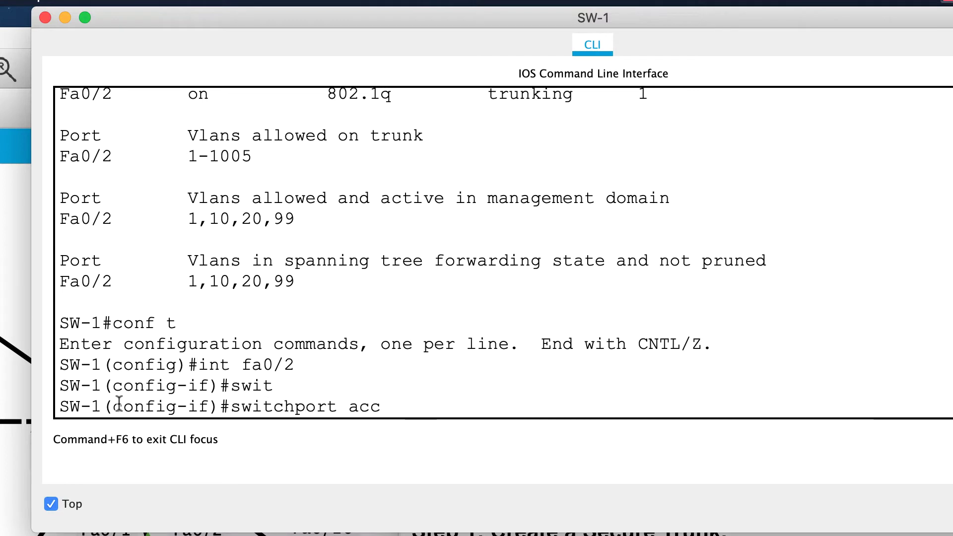
key("Tab")
key("BackSpace")
key("BackSpace")
key("BackSpace")
key("BackSpace")
key("BackSpace")
key("BackSpace")
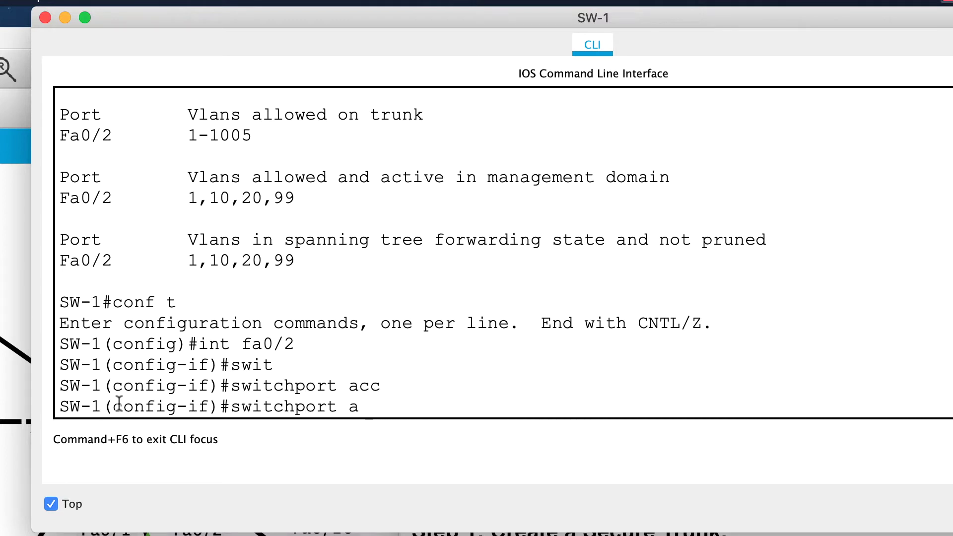
key("BackSpace")
type("mode access")
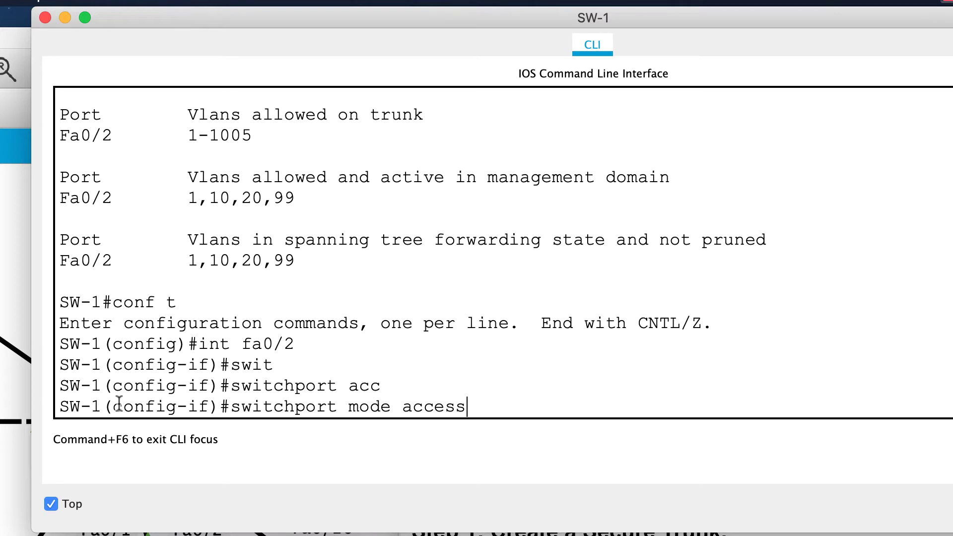
key("Return")
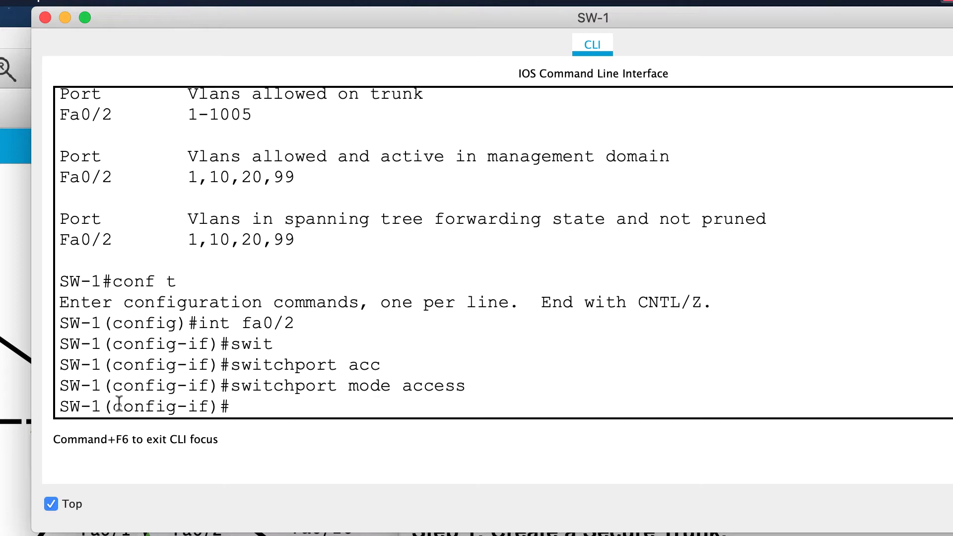
Exit configuration mode on SW-1 and recheck the trunking interfaces with show int trunk.
type("exit")
key("Return")
key("Return")
key("Return")
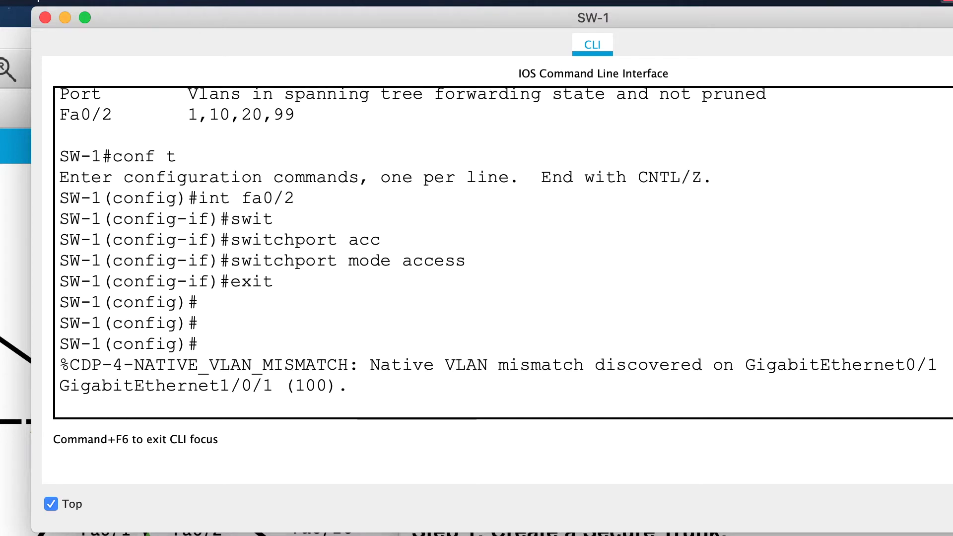
key("Return")
key("Return")
key("Return")
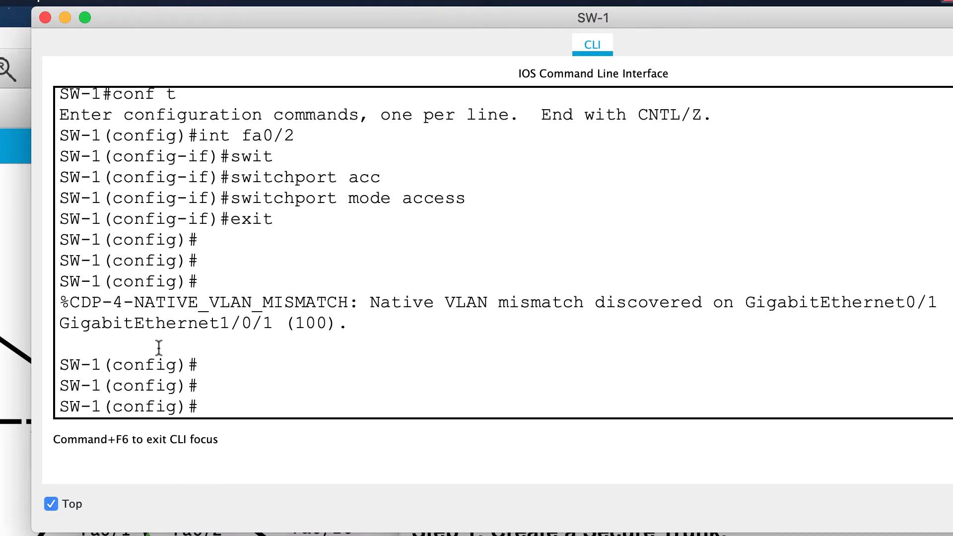
type("exit")
key("Return")
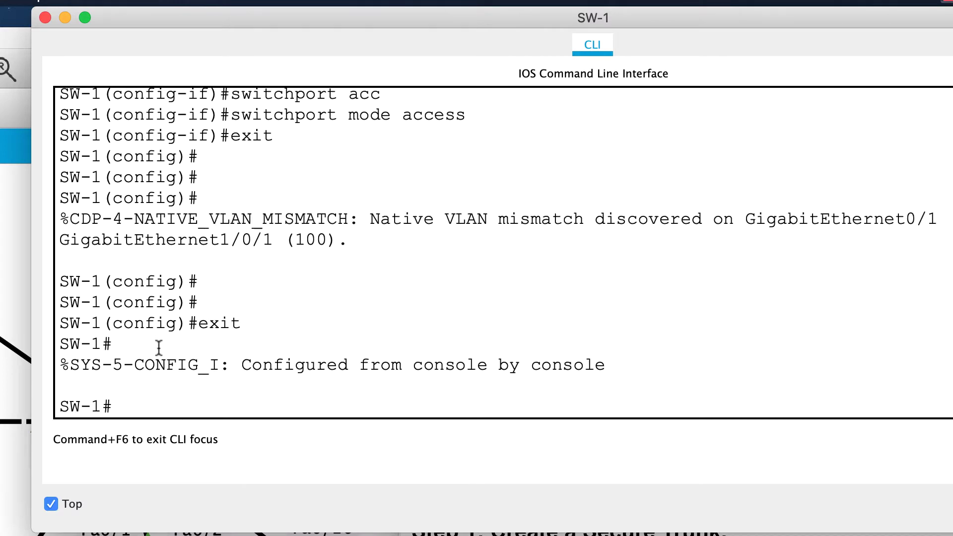
type("show int tr")
key("Tab")
key("Return")
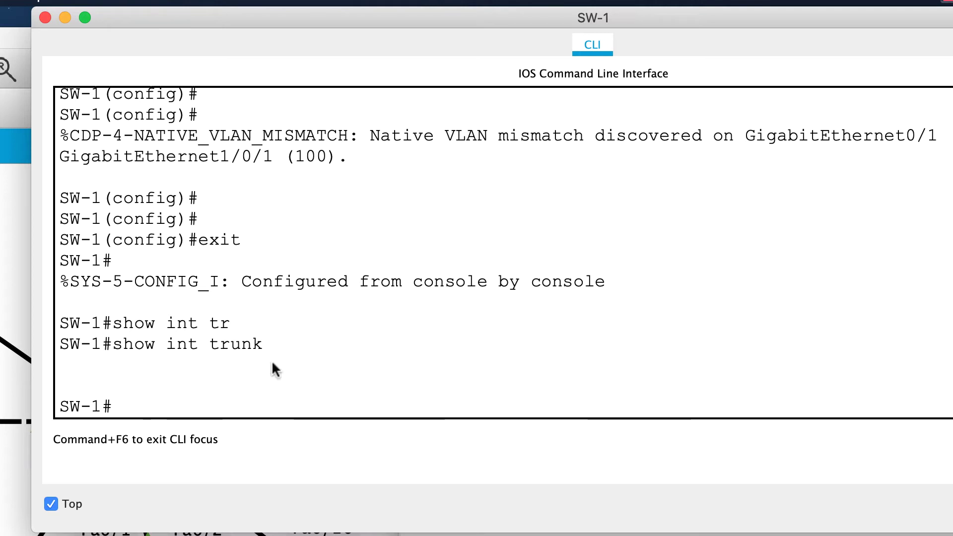
Create VLAN 100 on SW-1, name it Native, and return to global configuration mode.
key("super+grave")
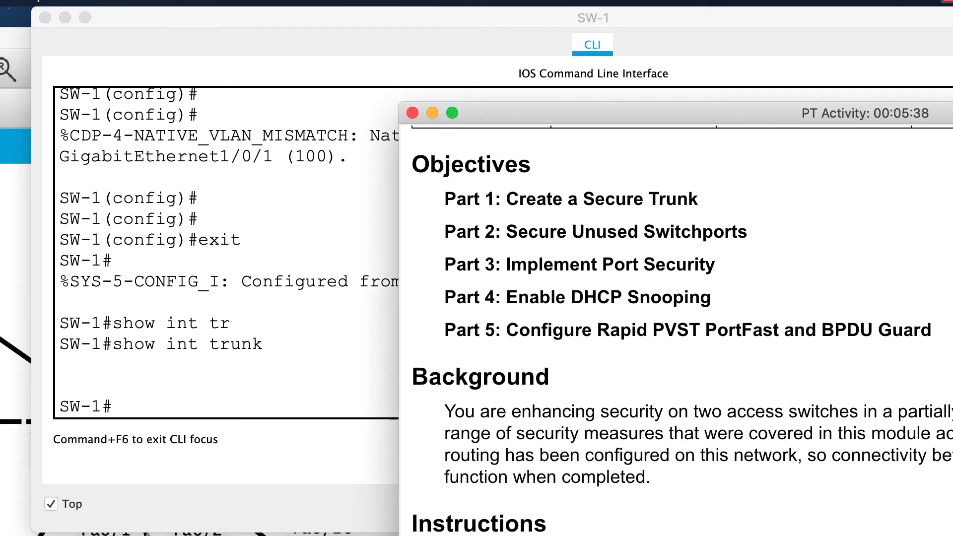
key("super+grave")
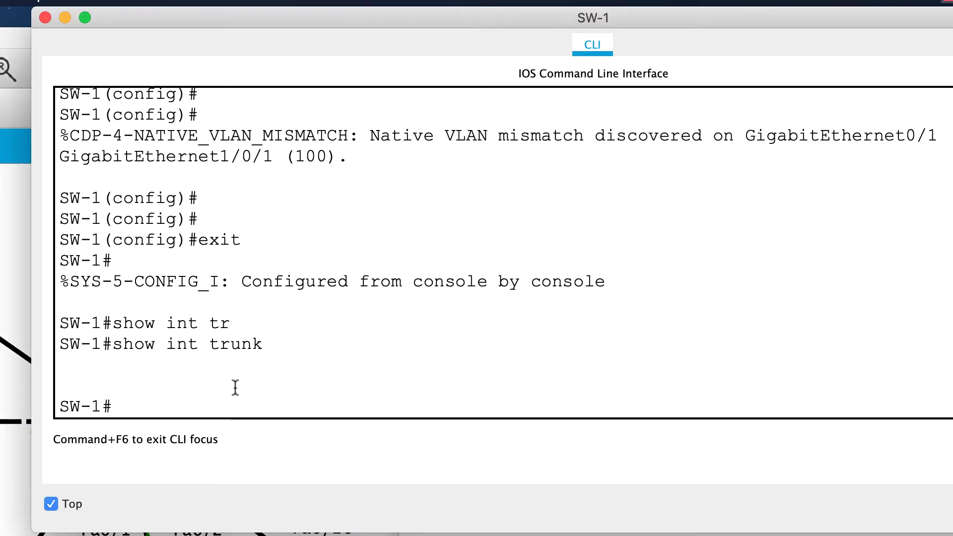
type("conf t")
key("Return")
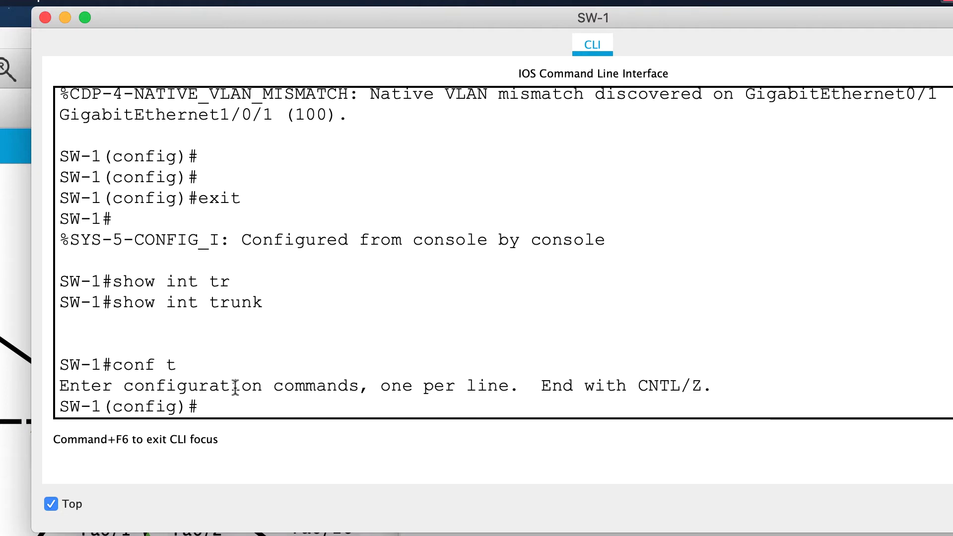
type("int")
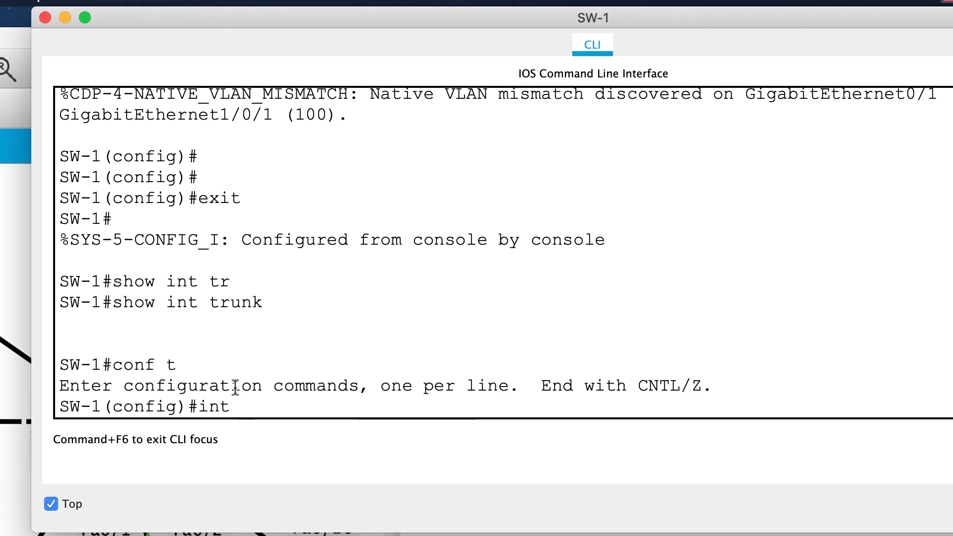
key("BackSpace")
key("BackSpace")
key("BackSpace")
key("BackSpace")
type("vlan 100")
key("Return")
type("name Native")
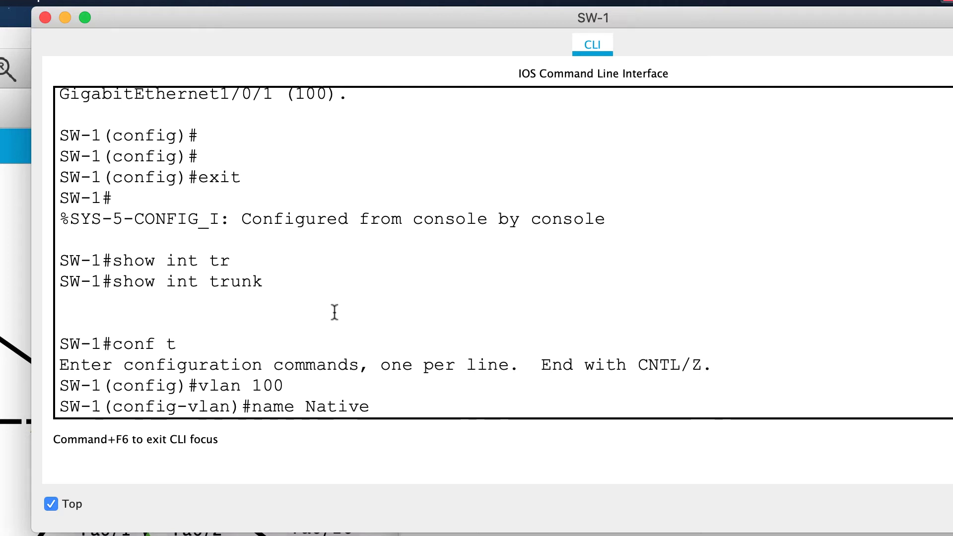
key("Return")
type("exit")
key("Return")
key("Return")
Leave configuration mode on SW-1, run show vlan to examine the VLAN 100 entry, and quit the paged output.
type("show")
key("BackSpace")
key("BackSpace")
key("BackSpace")
key("BackSpace")
type("exit")
key("Return")
key("Return")
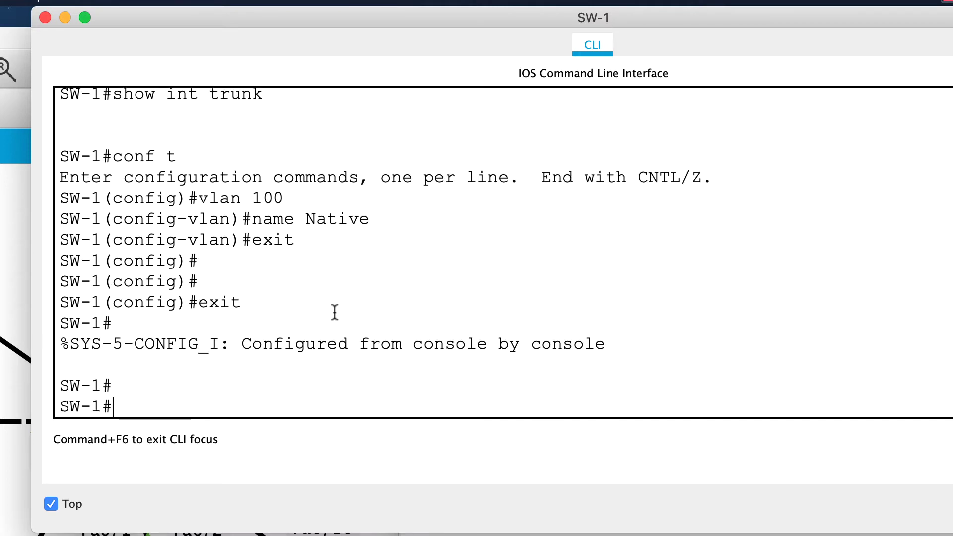
type("show vlan")
key("Return")
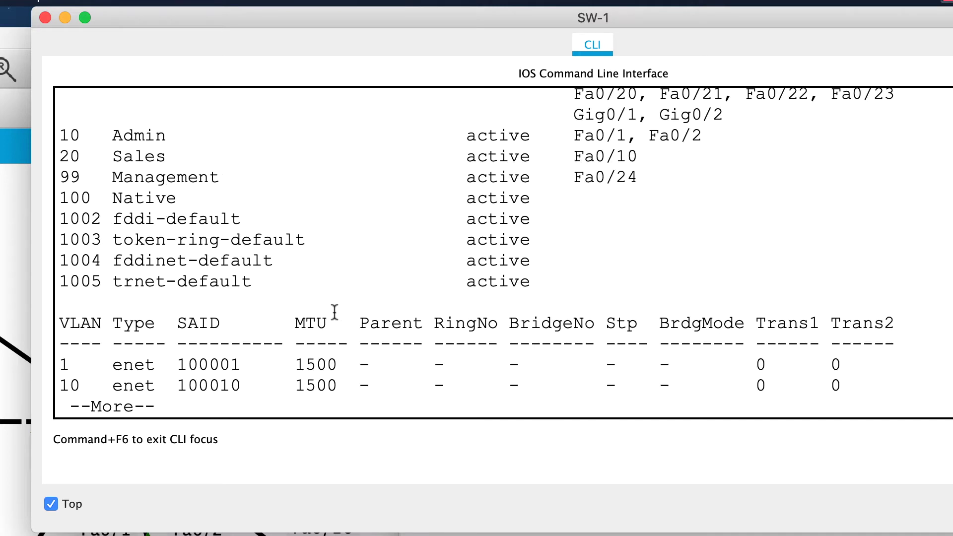
left_click_drag(59, 198, 529, 203)
left_click(374, 306)
type("q")
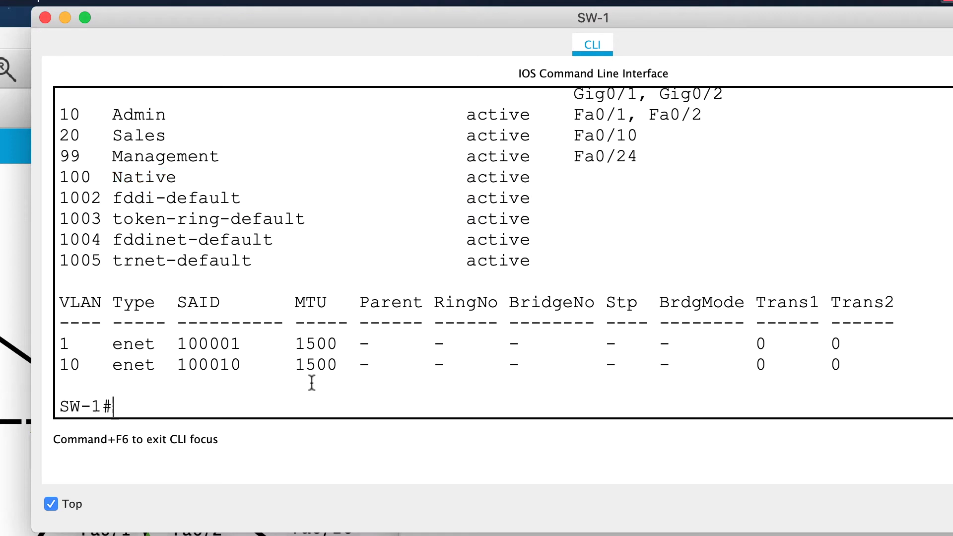
Set interface range g0/1-2 on SW-1 to static trunking with switchport mode trunk.
type("conf t")
key("Return")
type("int rang")
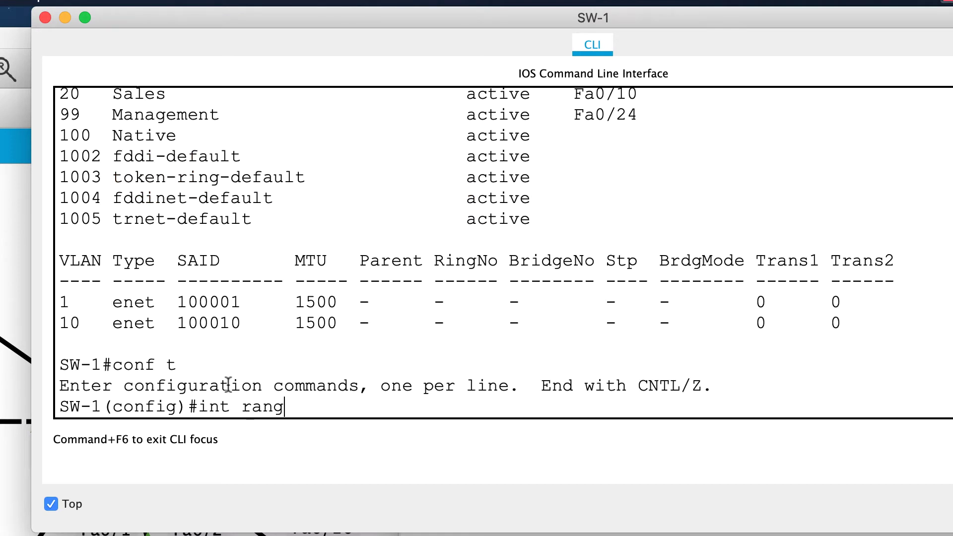
type("e g0/1-2")
key("Return")
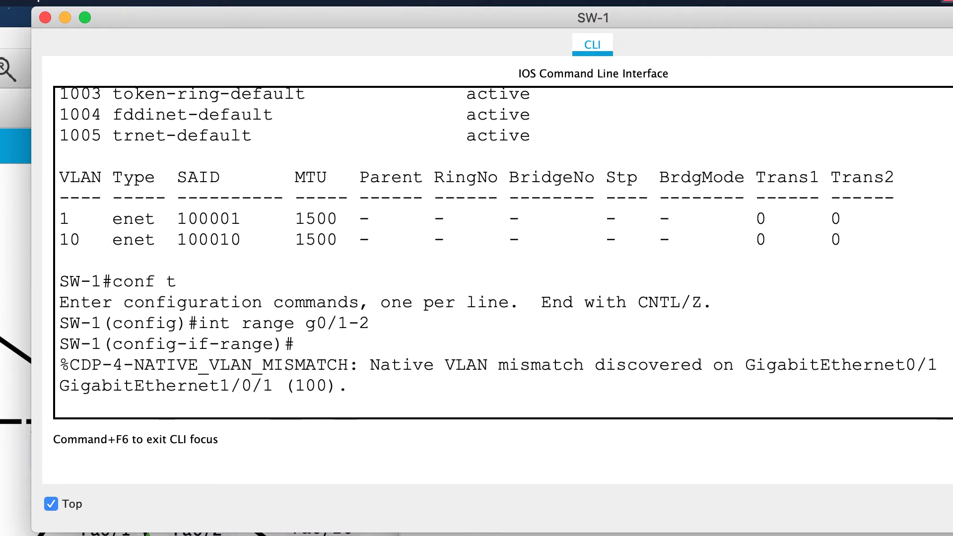
key("Return")
key("Return")
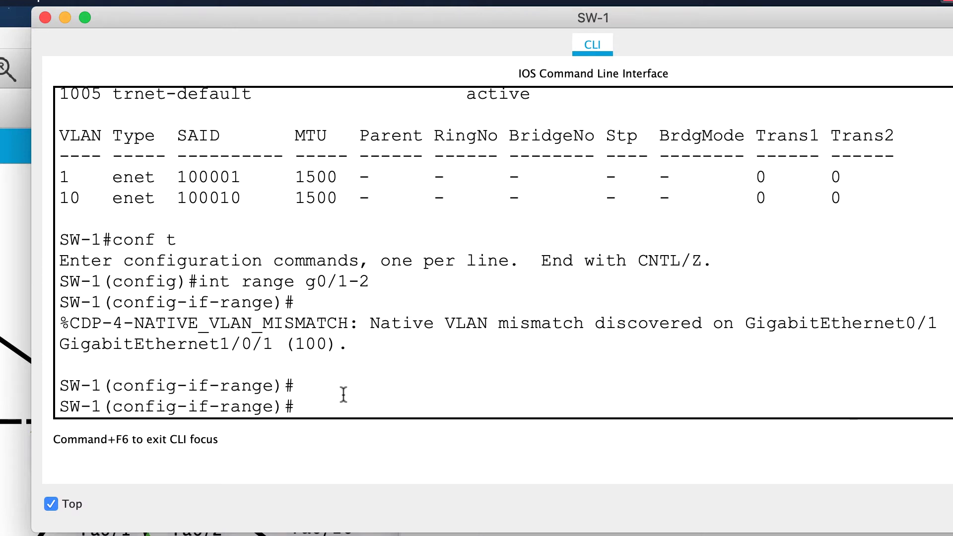
type("swit")
key("Tab")
type("m")
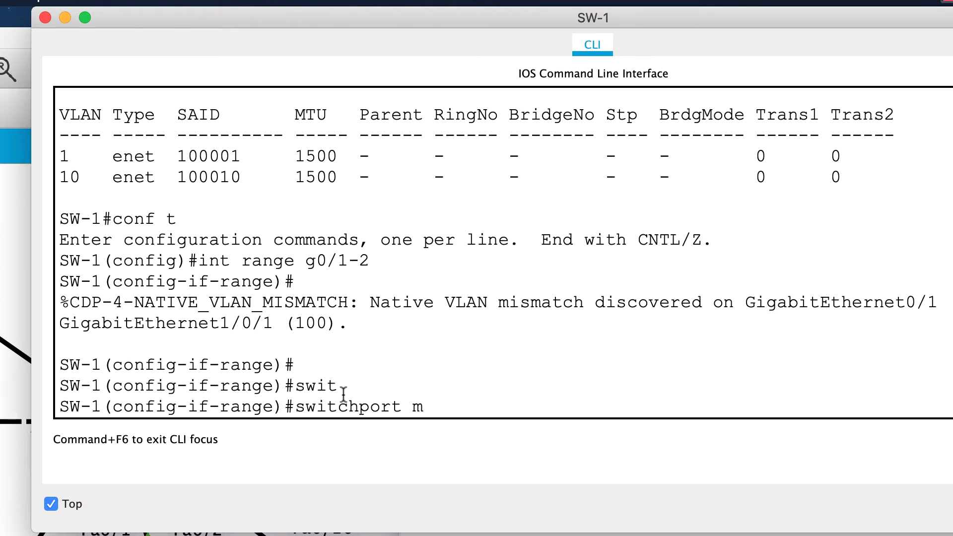
type("ode trunk")
key("Return")
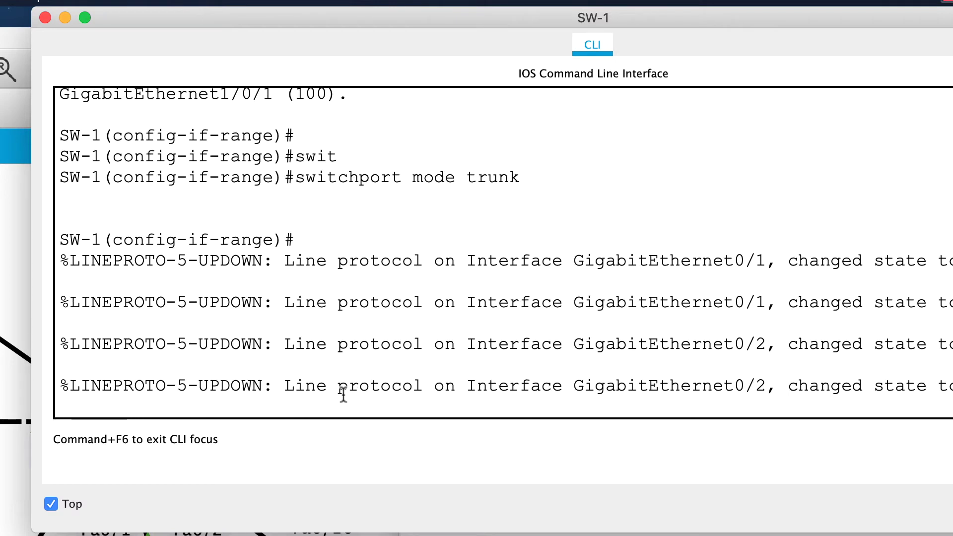
key("Return")
key("Return")
key("Return")
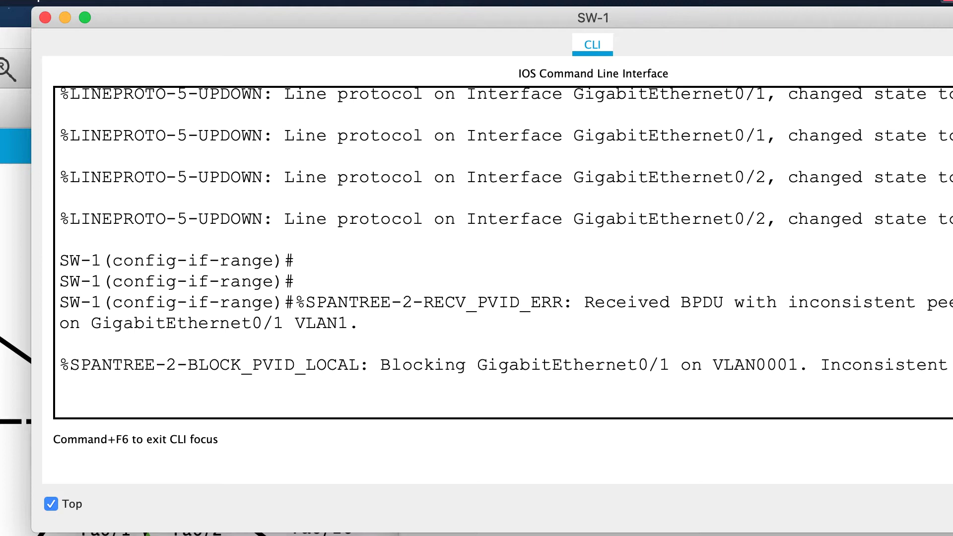
Disable trunk negotiation on SW-1's g0/1-2 range with switchport nonegotiate.
key("Return")
key("Return")
key("Return")
type("switchport no")
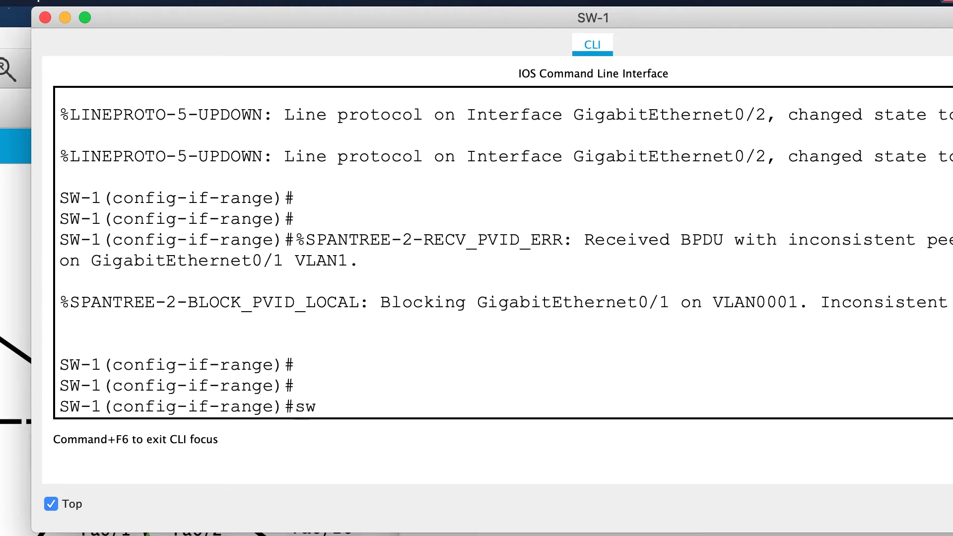
key("Tab")
type("no")
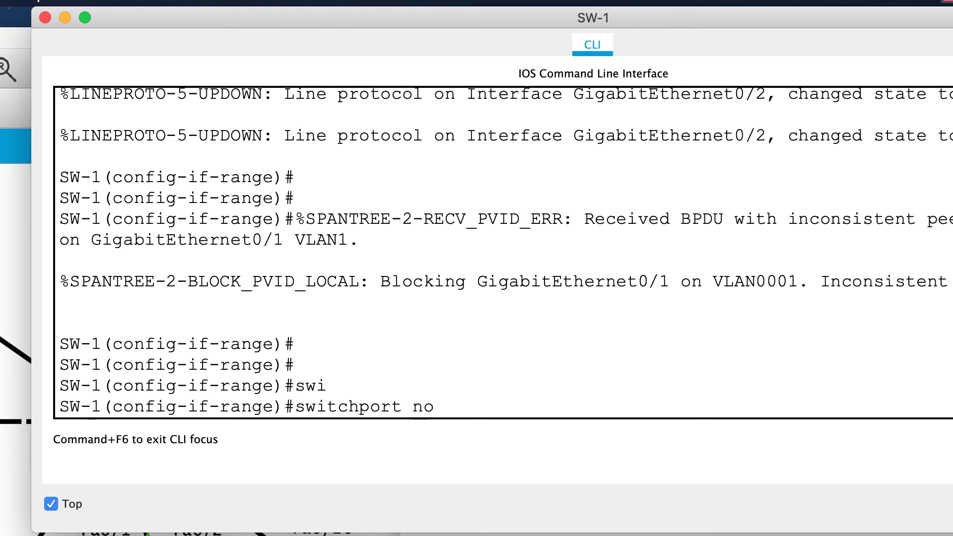
key("Tab")
key("Return")
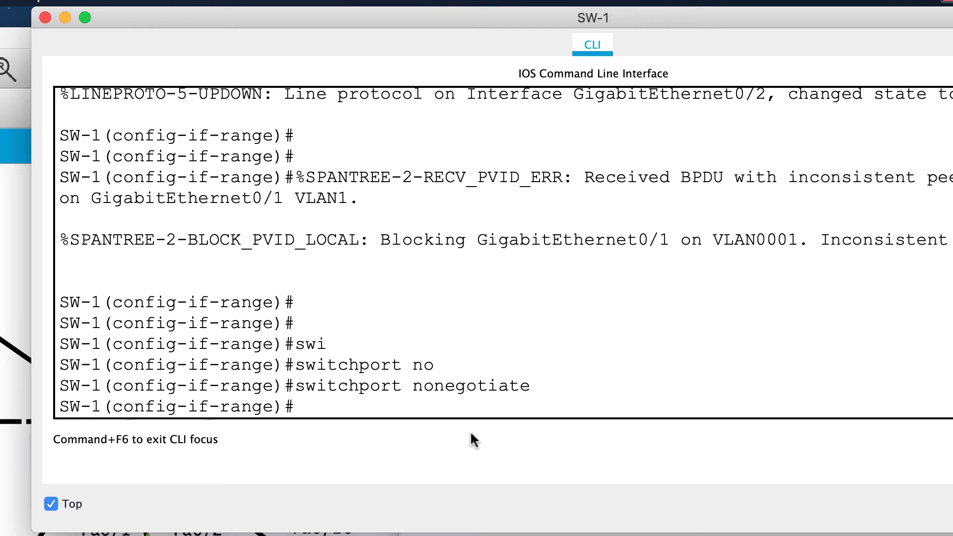
Assign VLAN 100 as the native VLAN on SW-1's g0/1-2 trunks with switchport trunk native vlan 100.
type("swi")
key("Tab")
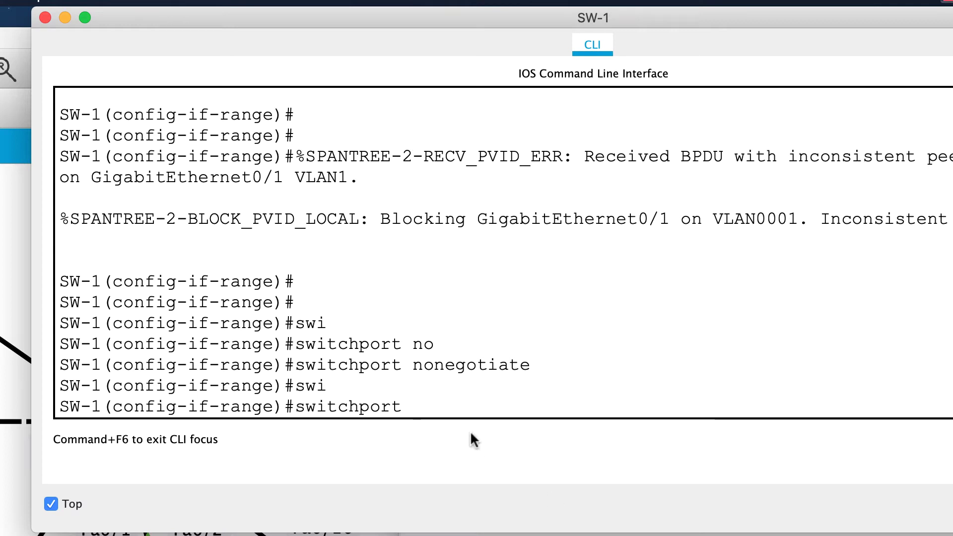
type("tr")
key("Tab")
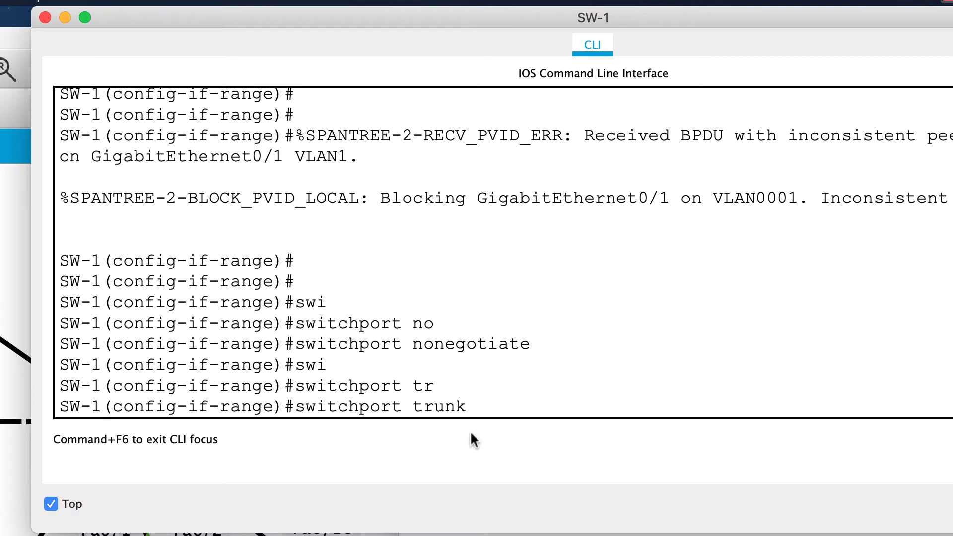
type("na")
key("Tab")
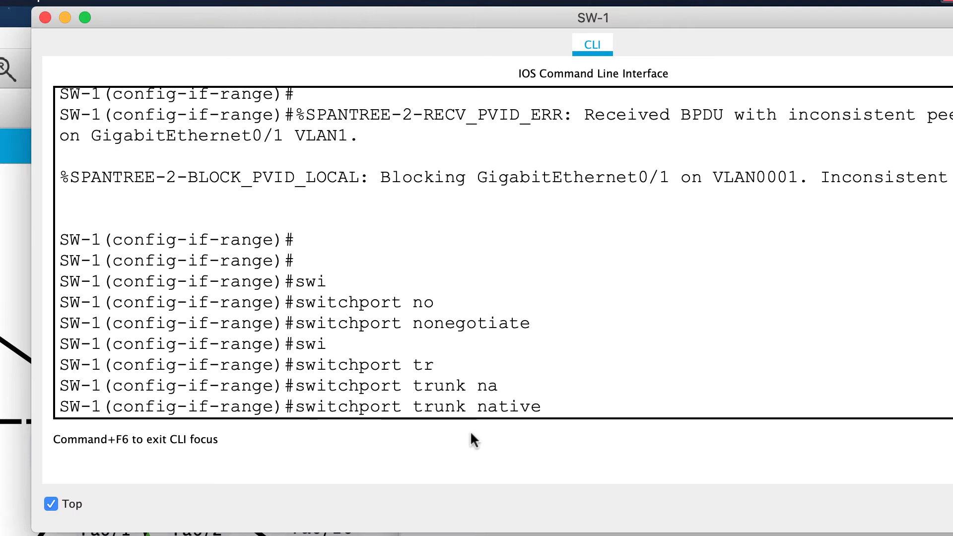
type("v")
key("Tab")
type("100")
key("Return")
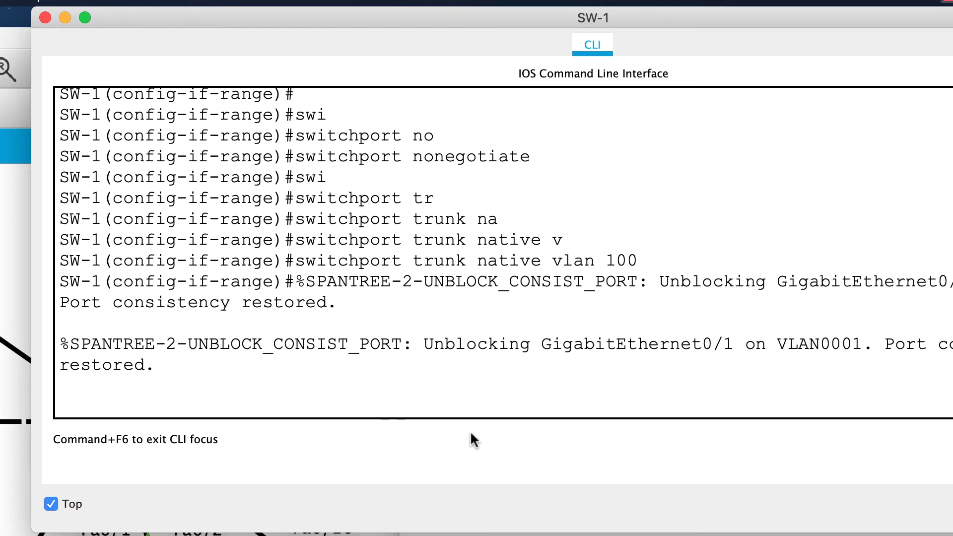
key("Return")
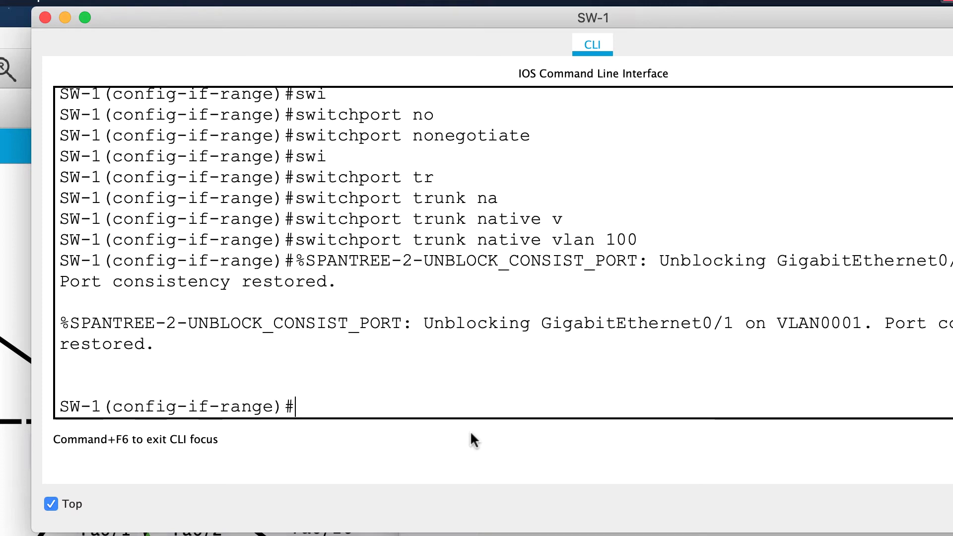
Examine the spanning-tree port consistency messages in the SW-1 console and return to a fresh prompt.
left_click_drag(158, 344, 66, 318)
left_click(149, 341)
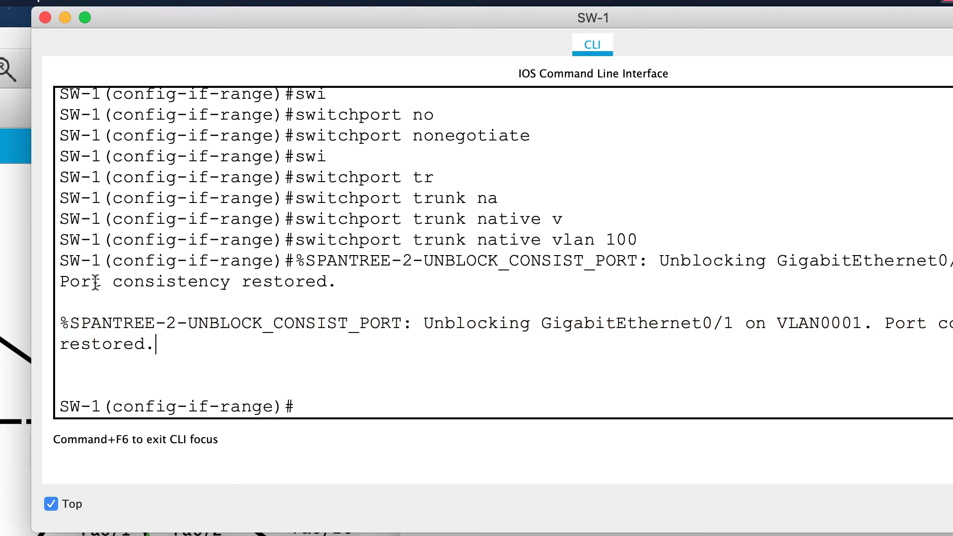
triple_click(271, 348)
left_click_drag(640, 262, 942, 262)
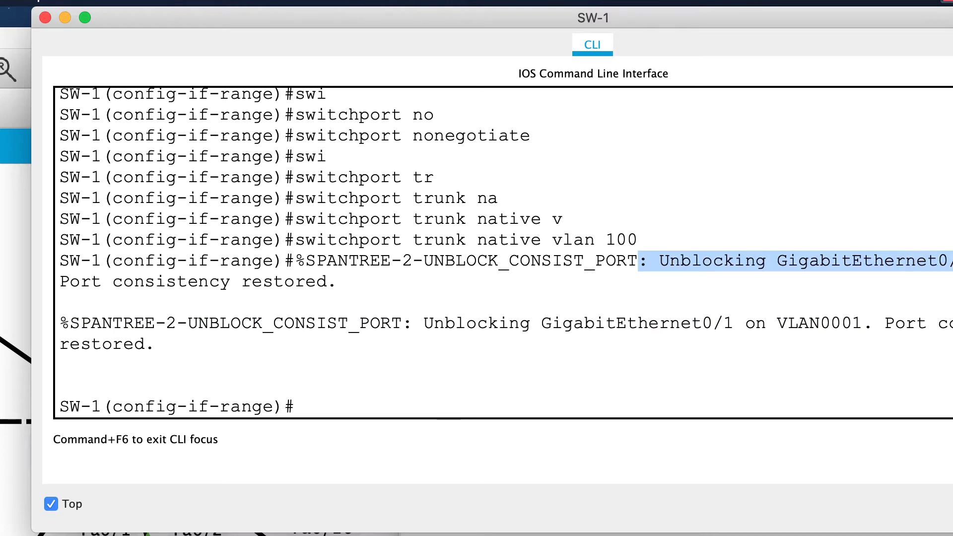
left_click(301, 326)
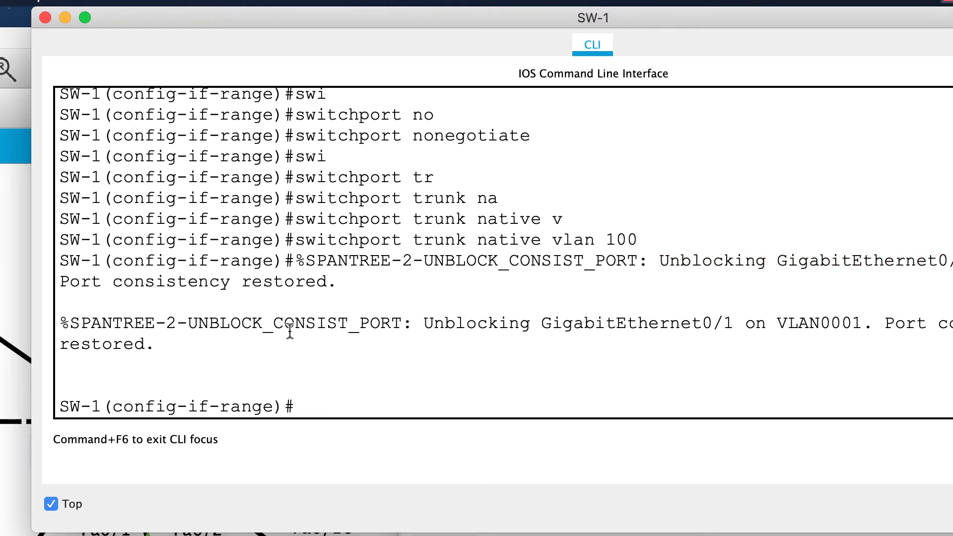
key("Return")
key("Return")
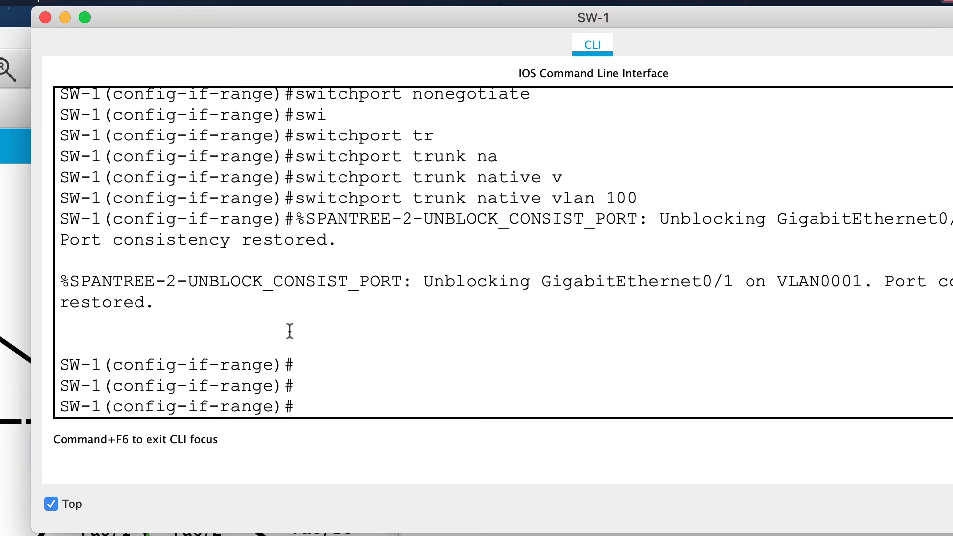
Close the SW-1 window, open the SW-2 command line from the topology, and reposition and widen its window.
left_click_drag(364, 22, 514, 23)
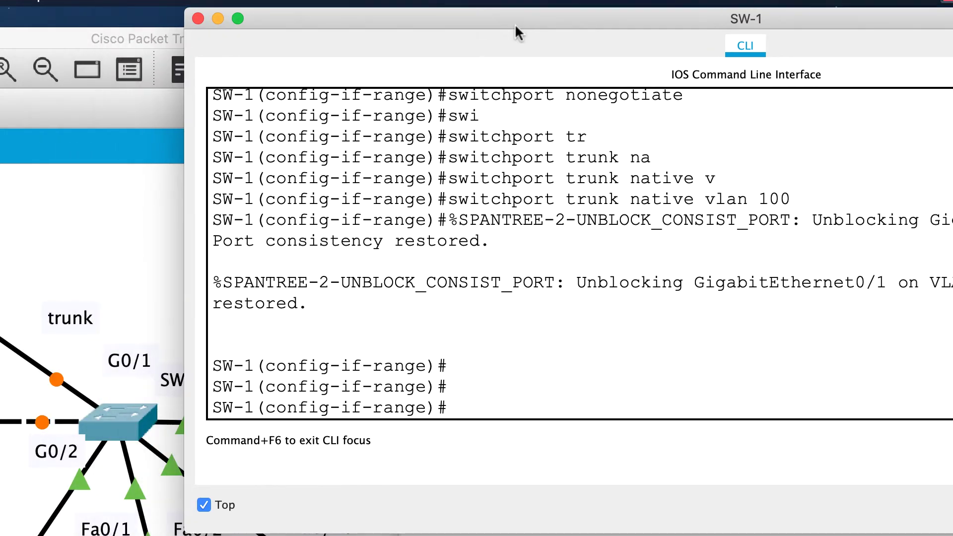
left_click(198, 19)
left_click(111, 422)
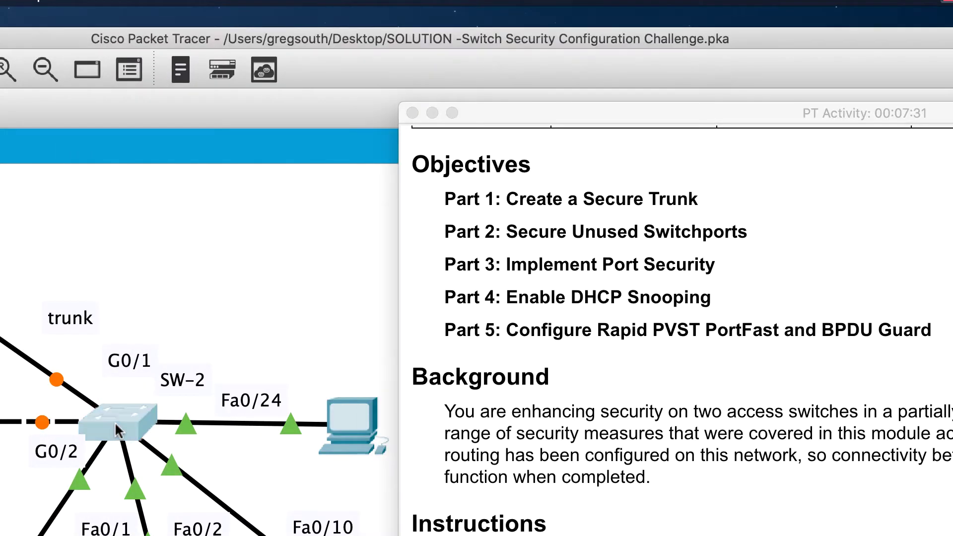
left_click_drag(78, 216, 0, 213)
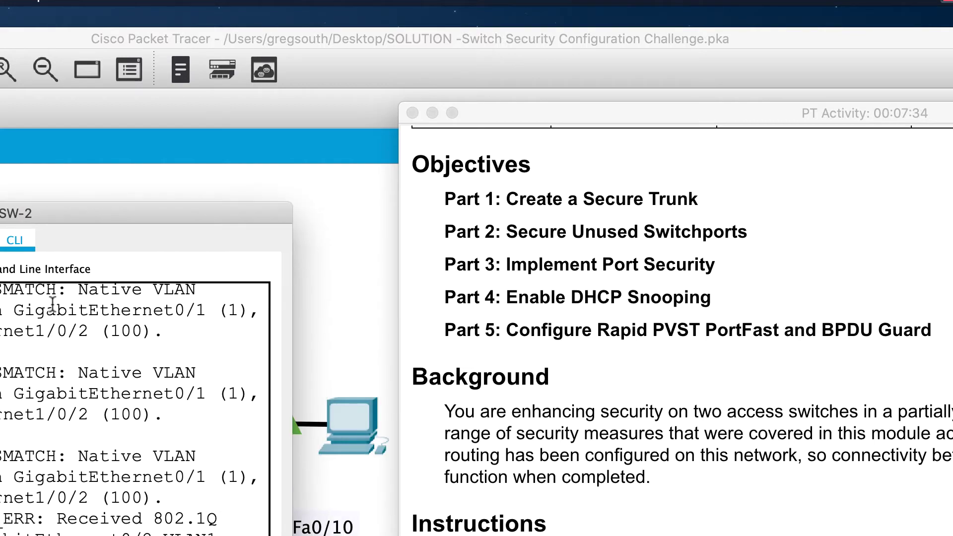
left_click_drag(292, 389, 695, 392)
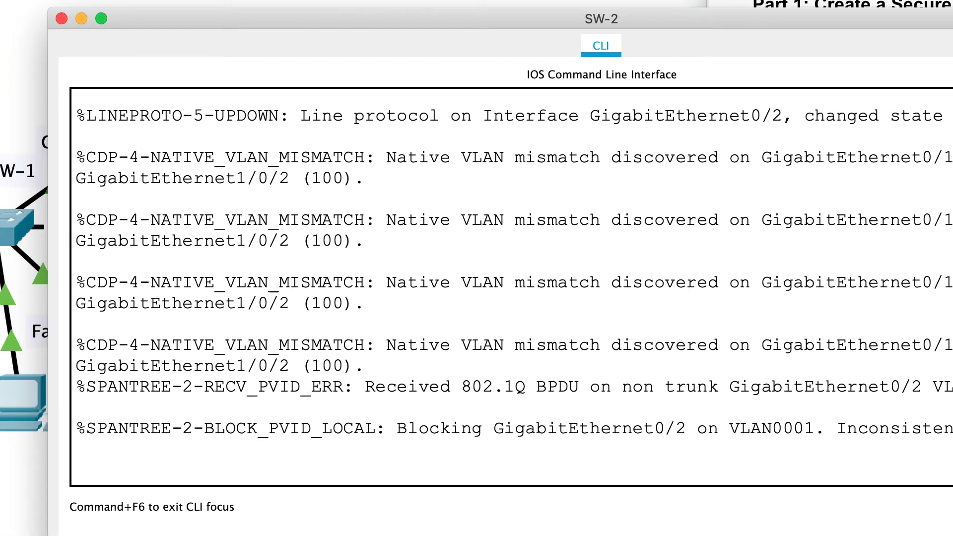
left_click(306, 423)
key("Return")
key("Return")
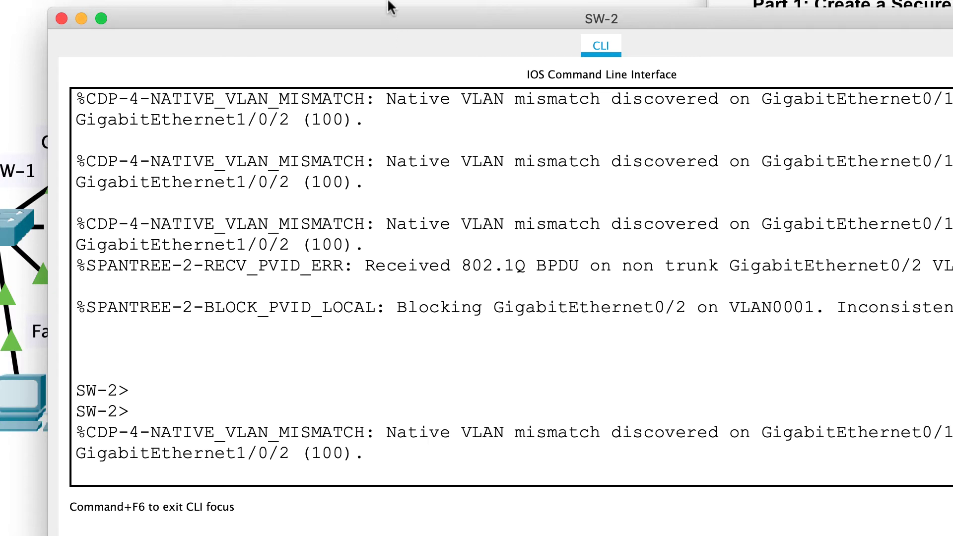
double_click(391, 20)
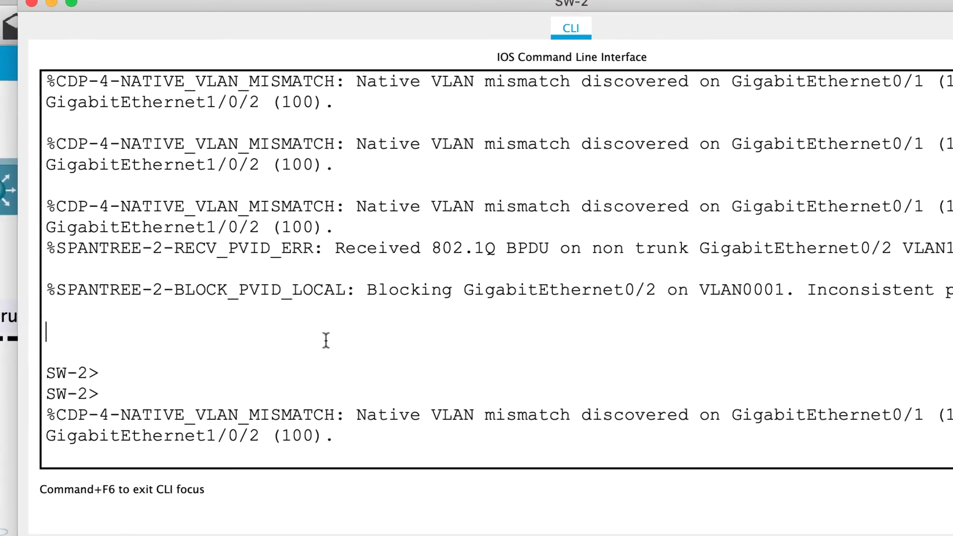
Enter privileged EXEC mode on SW-2 and list its VLANs with show vlan.
key("Return")
key("Return")
key("Return")
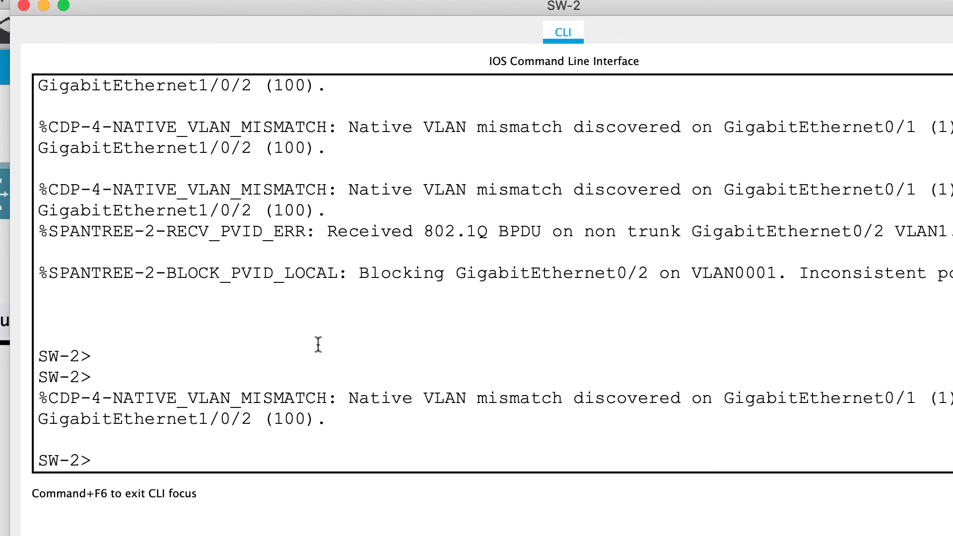
type("en")
key("Return")
type("show vlan")
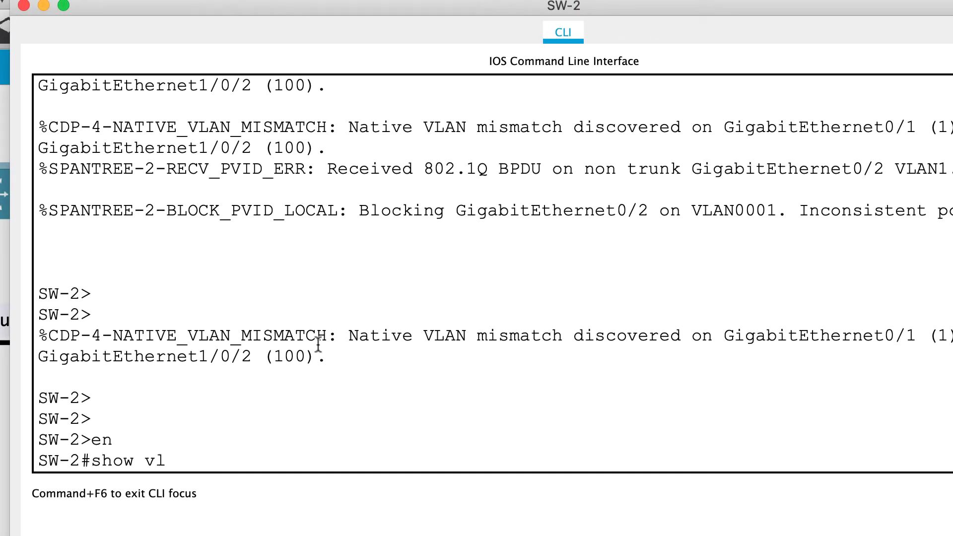
key("Return")
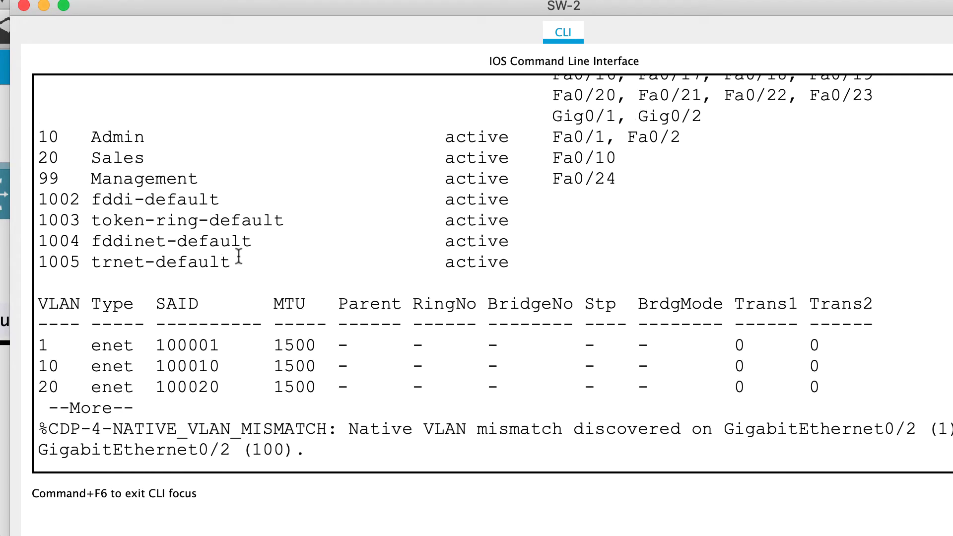
Return to the SW-2 prompt, enter global configuration mode and create VLAN 100.
key("Return")
key("Return")
type("conf t")
key("Return")
type("vlan 100")
key("Return")
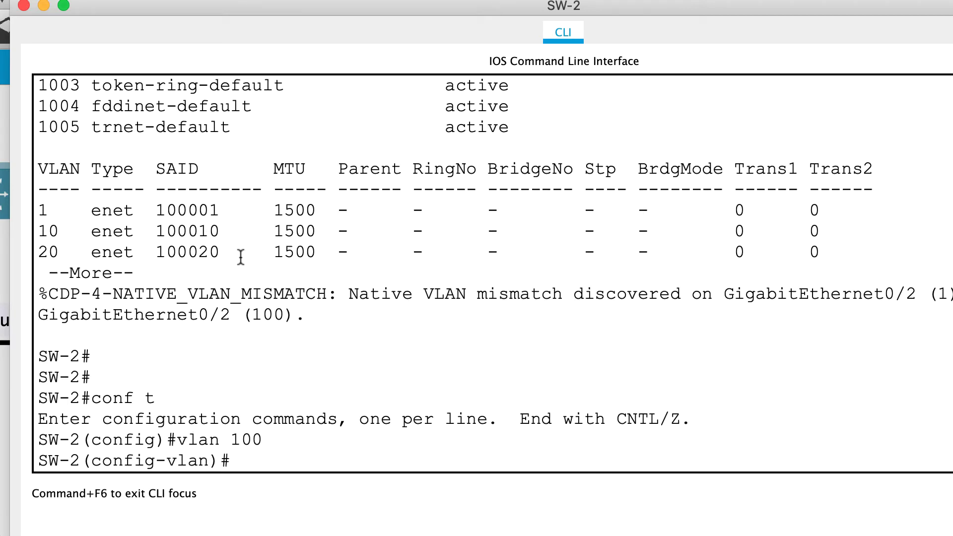
Name VLAN 100 Native on SW-2 and exit back to privileged EXEC mode.
type("name Native")
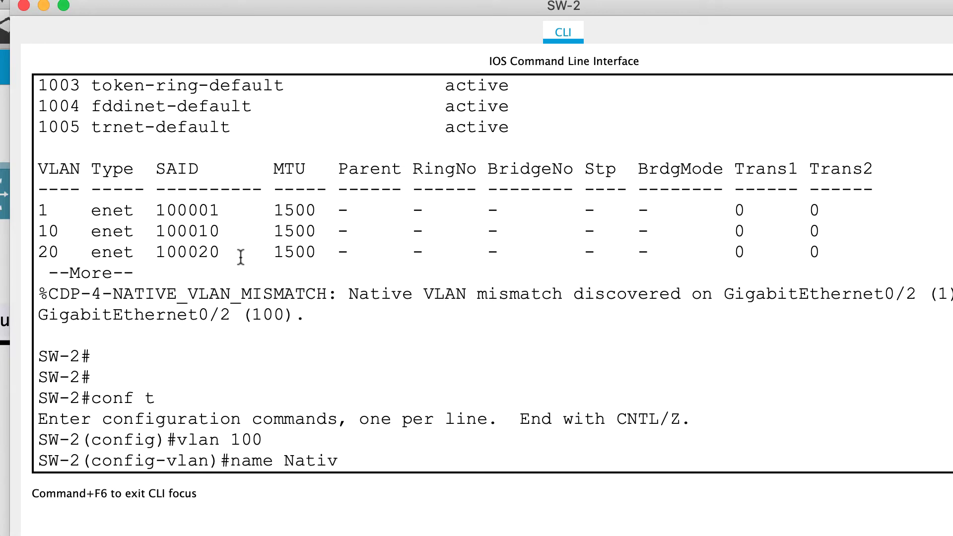
key("Return")
key("Return")
key("Return")
type("exit")
key("Return")
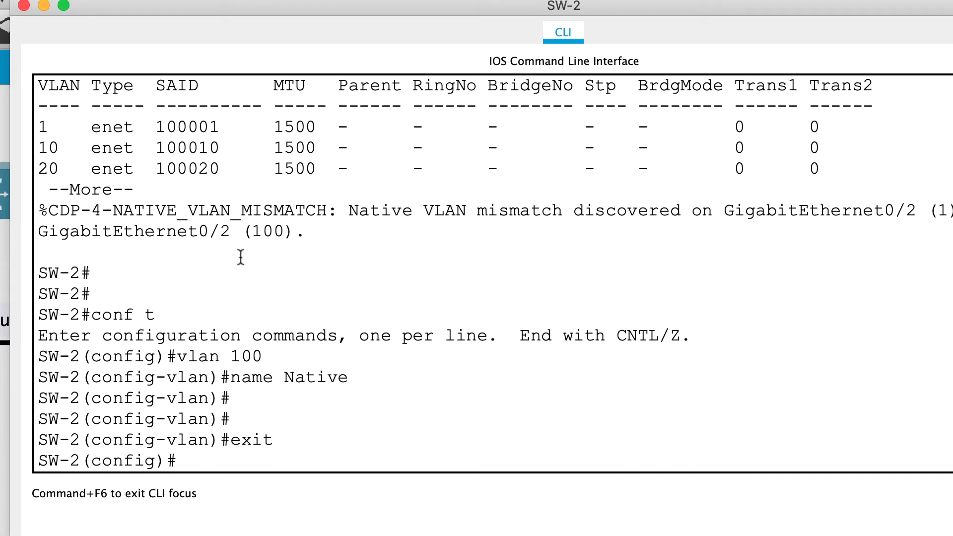
key("Return")
key("Return")
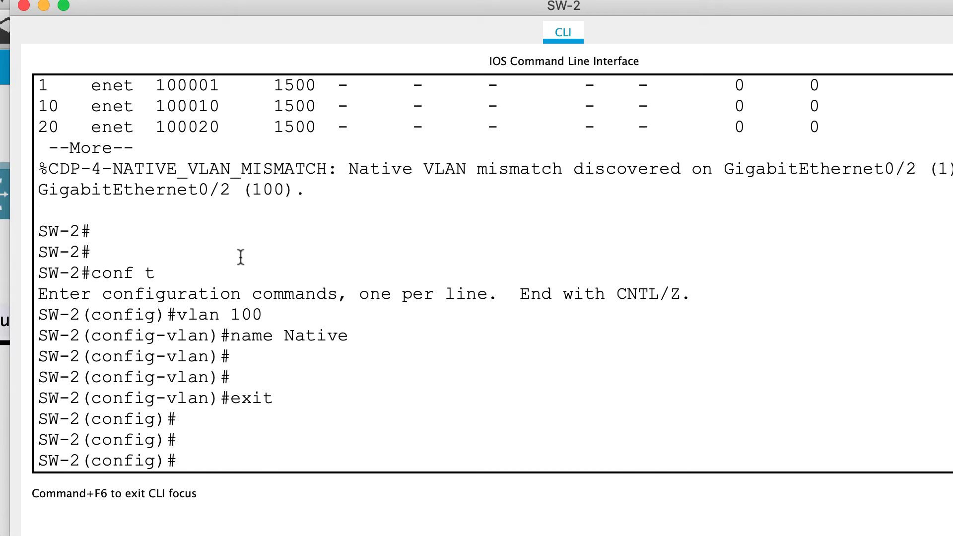
type("exit")
key("Return")
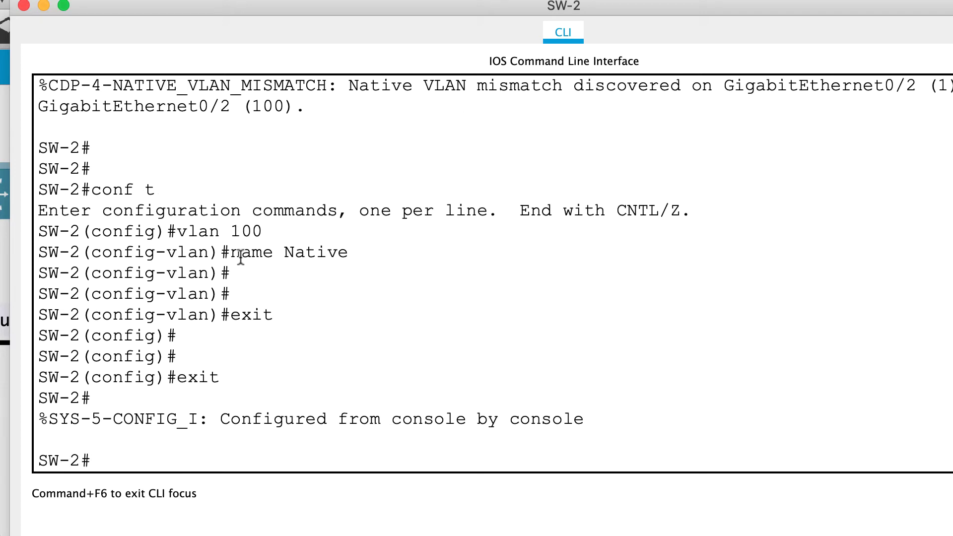
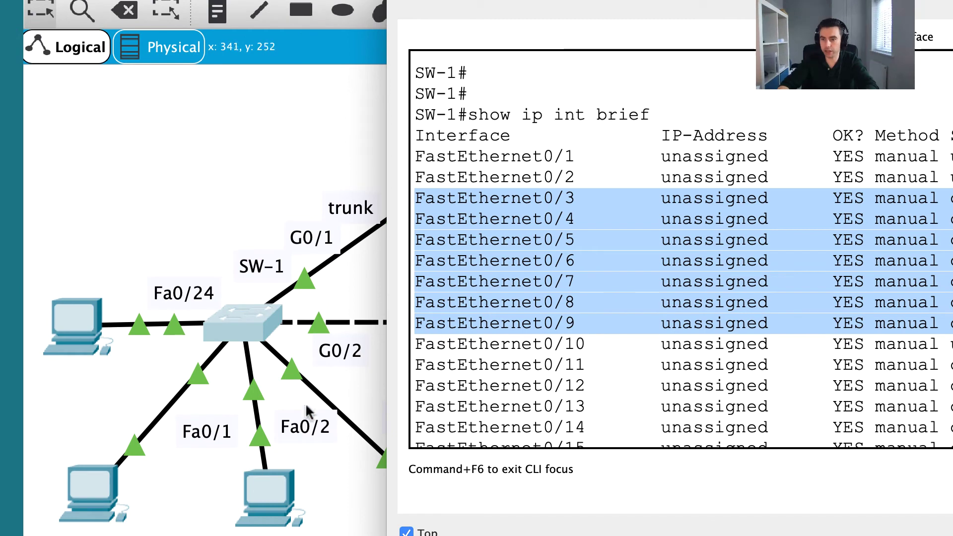
Reposition the SW-1 window and examine the FastEthernet0/3 to 0/9 entries in the interface summary.
left_click_drag(522, 14, 695, 14)
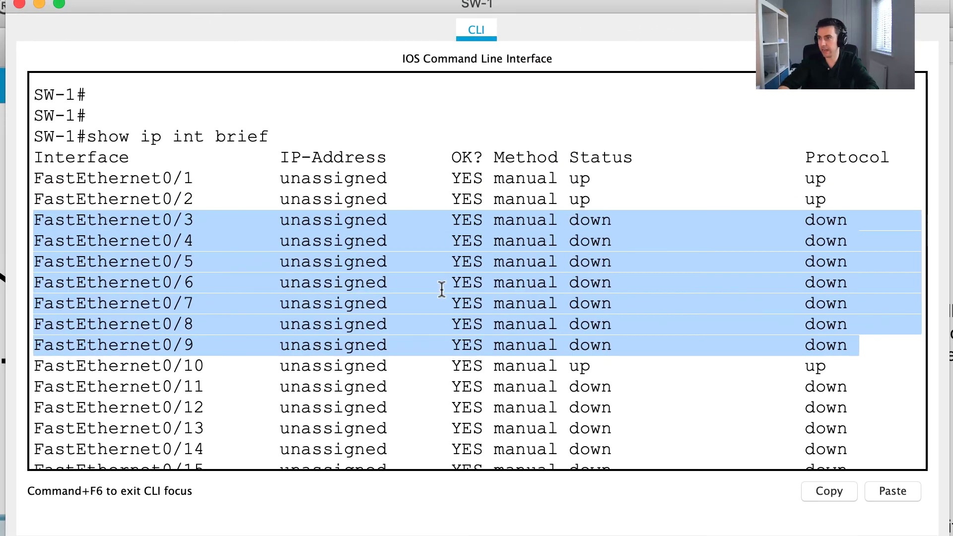
left_click(943, 250)
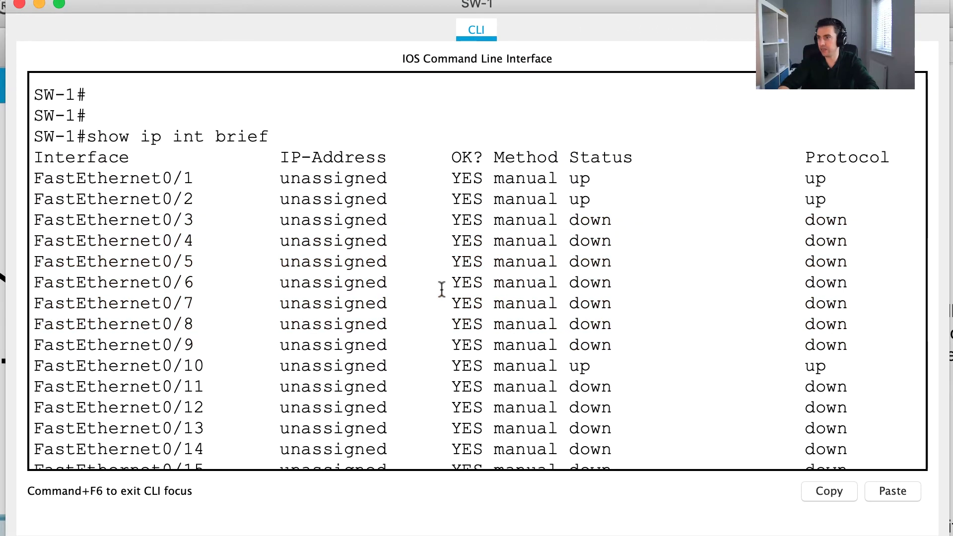
left_click_drag(30, 218, 861, 353)
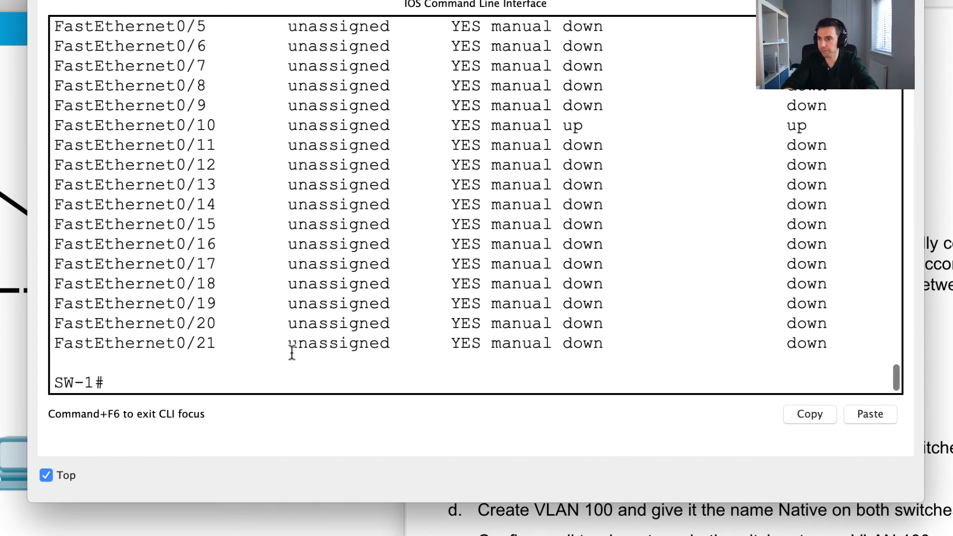
Enter global configuration mode on SW-1 and create VLAN 999.
key("Return")
key("Return")
type("conf t")
key("Return")
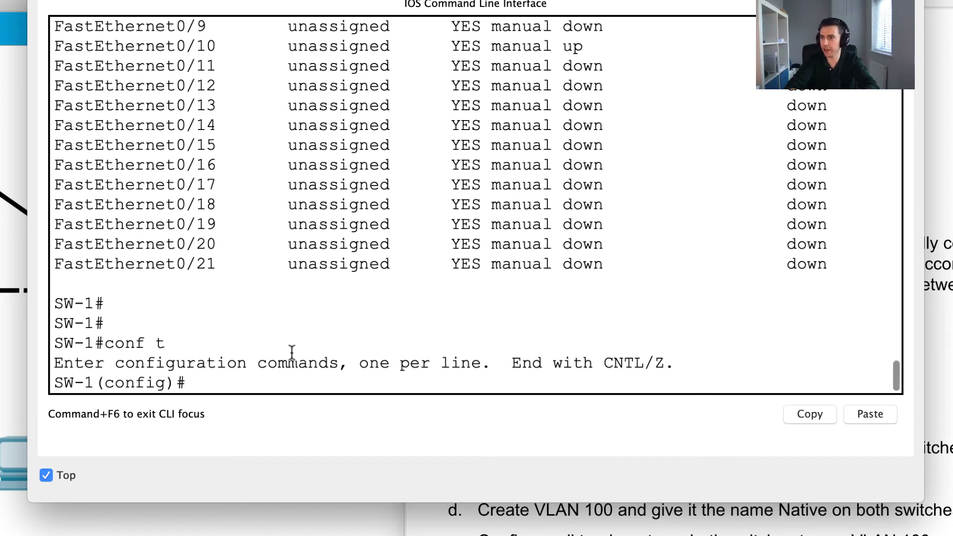
type("vlan 999")
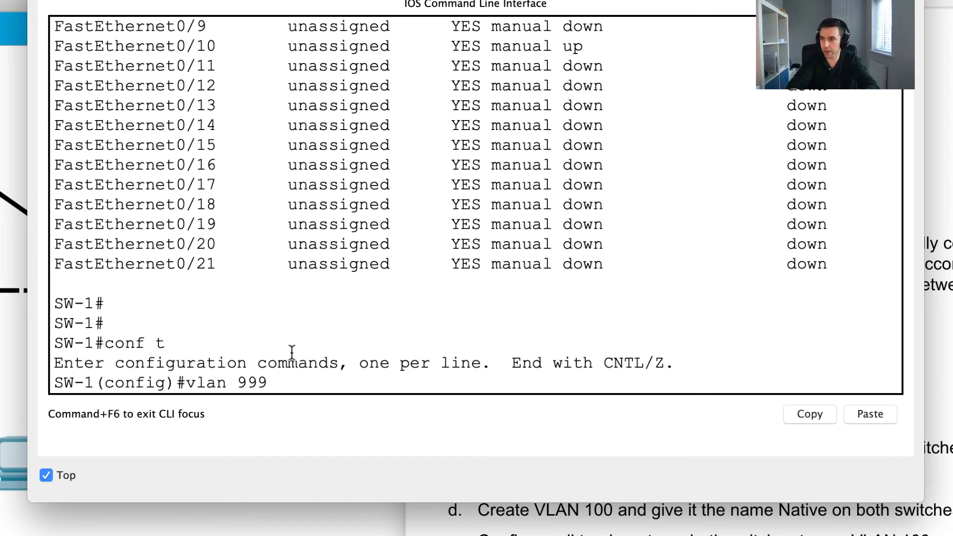
key("Return")
Name VLAN 999 BlackHole on SW-1 and return to global configuration mode.
type("nam")
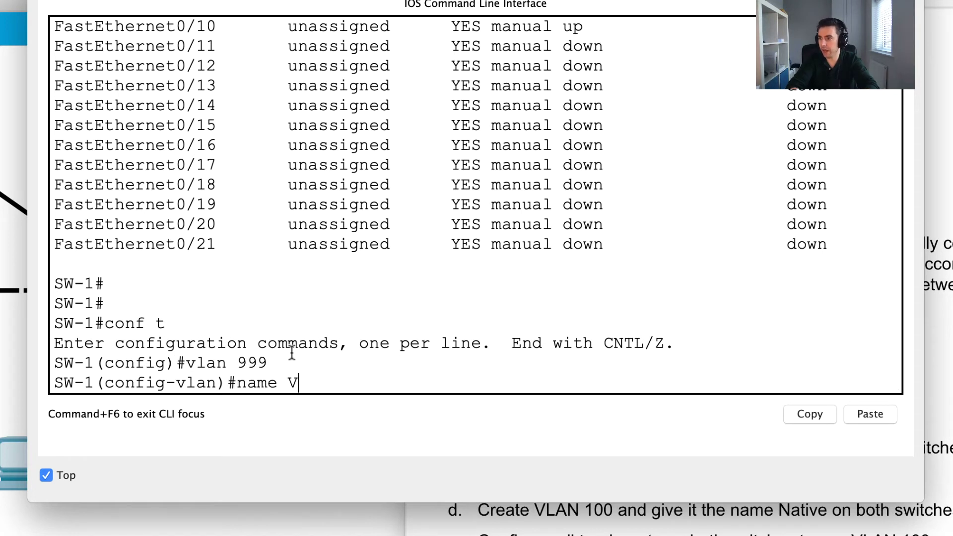
type("e BlackHole")
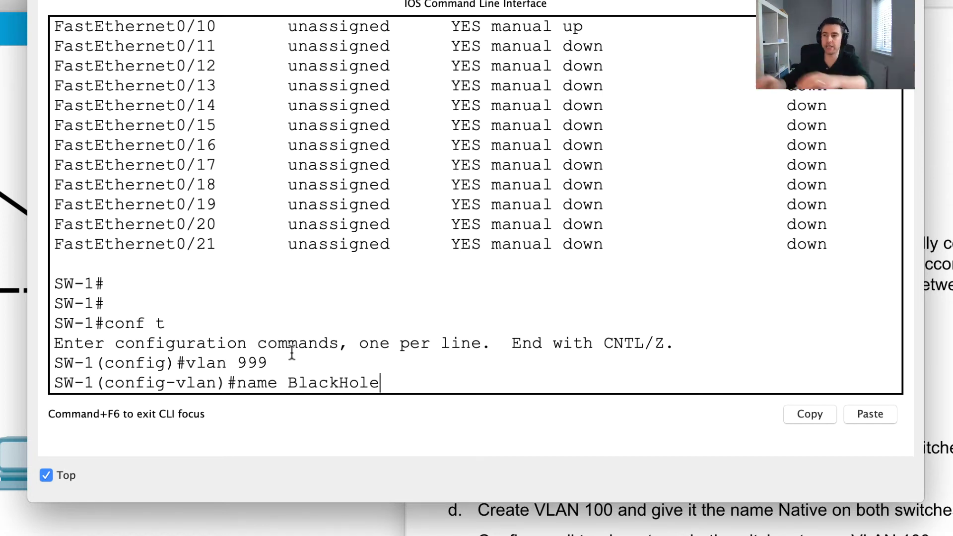
key("Return")
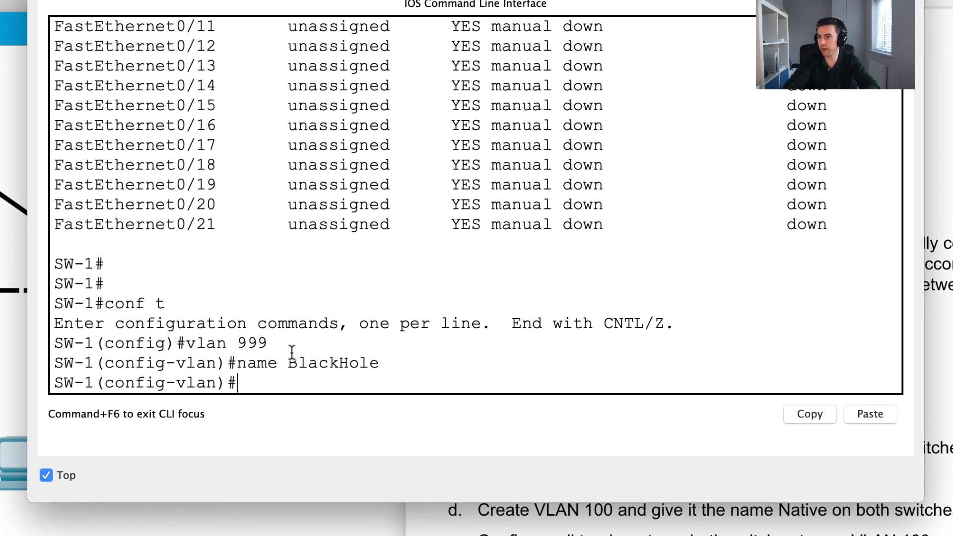
type("exit")
key("Return")
key("Return")
key("Return")
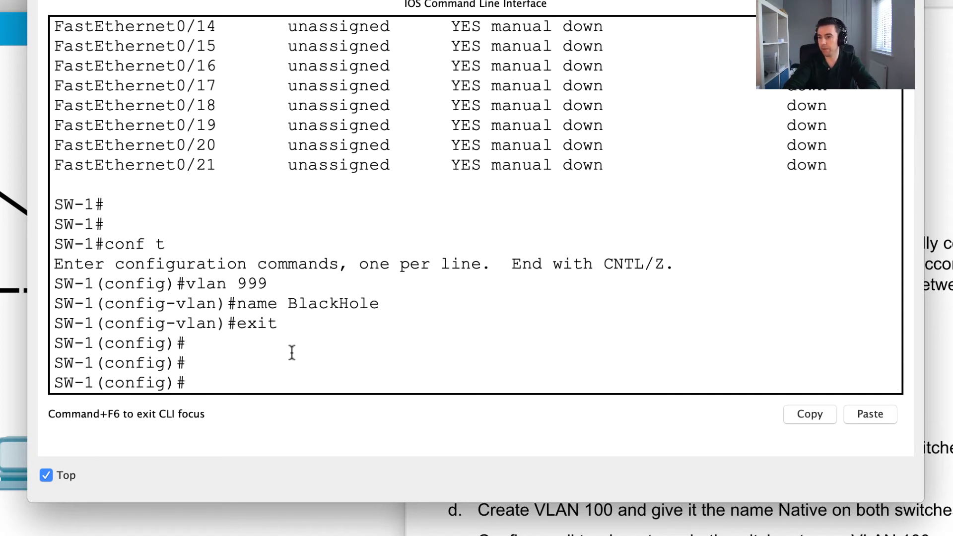
Select the unused interface range fa0/3-9 on SW-1 and administratively disable it with shutdown.
type("int rrange")
key("BackSpace")
key("BackSpace")
key("BackSpace")
key("BackSpace")
key("BackSpace")
type("ange")
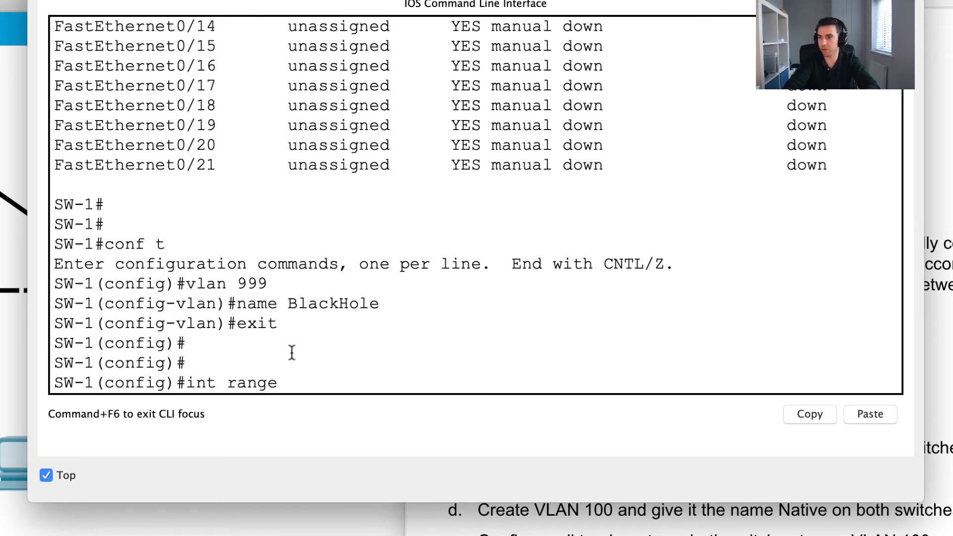
type(" fa0/")
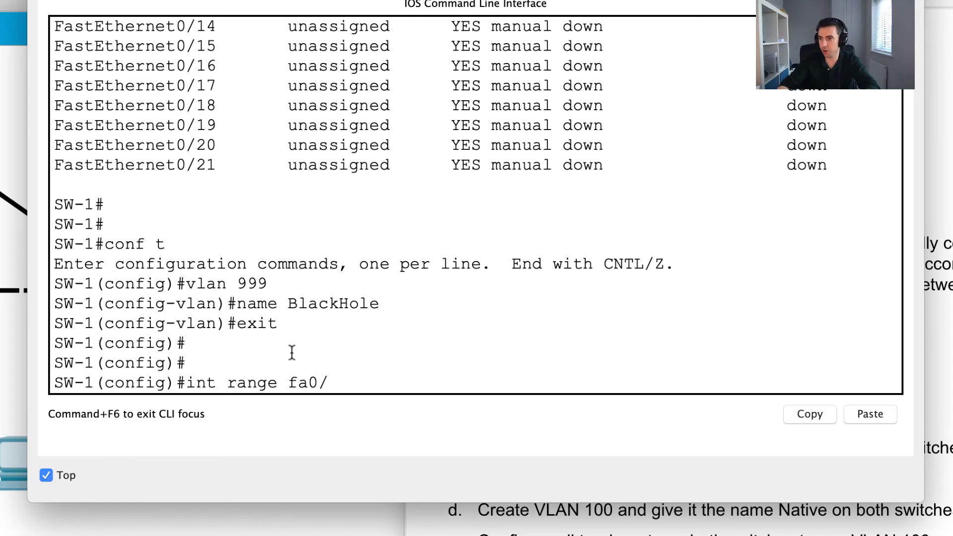
scroll(292, 352, "up", 8)
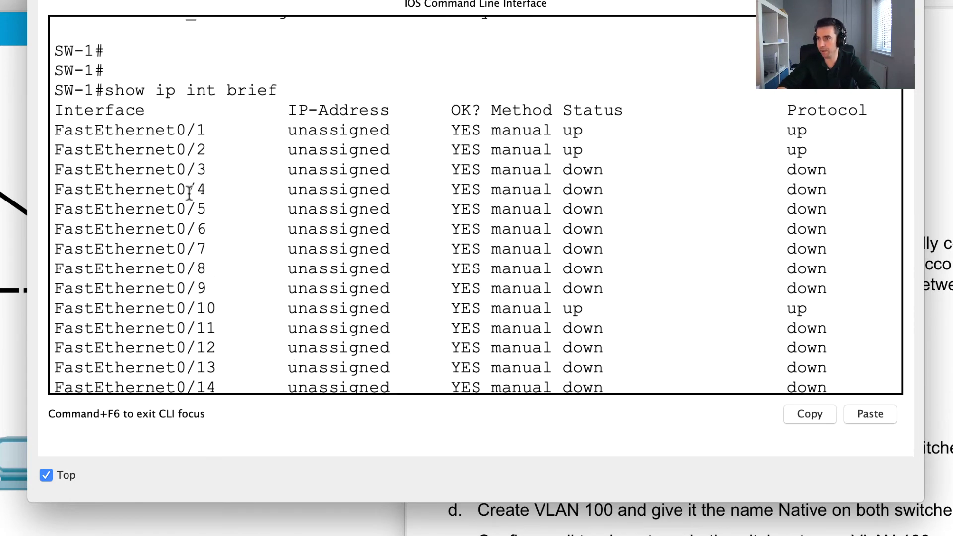
scroll(256, 248, "down", 5)
scroll(256, 248, "down", 4)
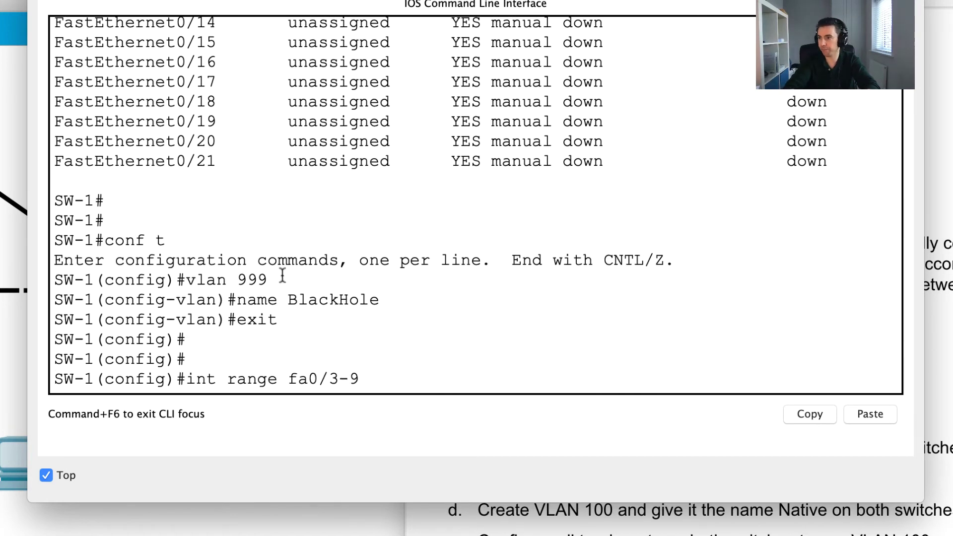
key("Return")
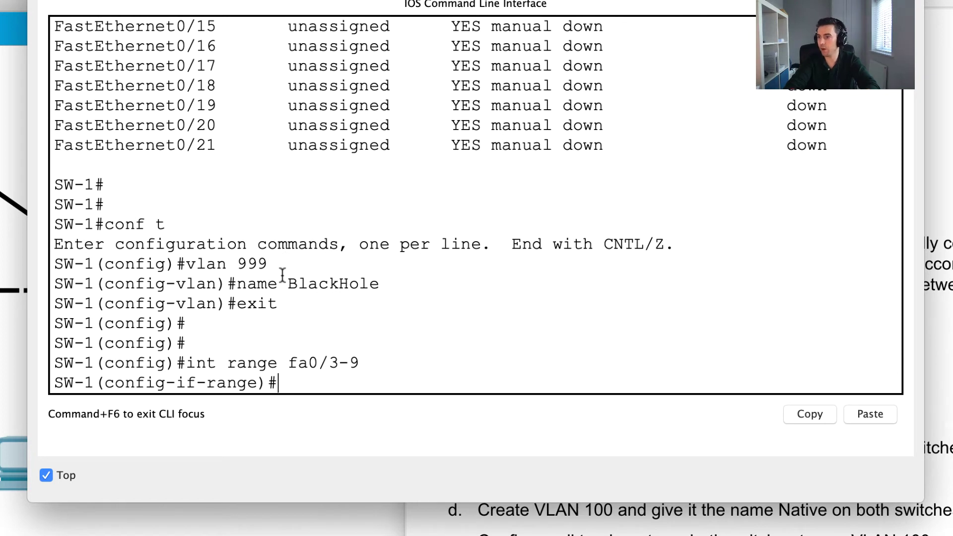
type("sho")
type("utdown")
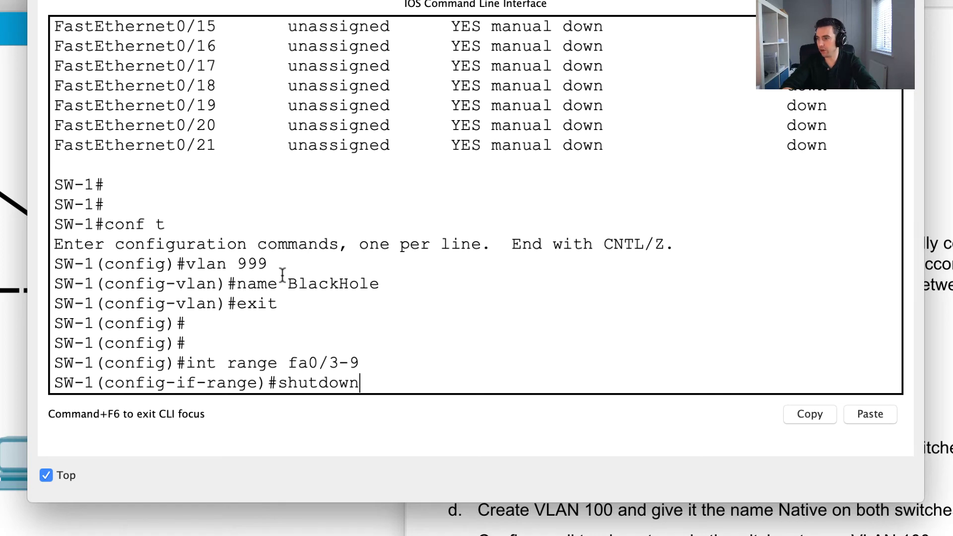
key("Return")
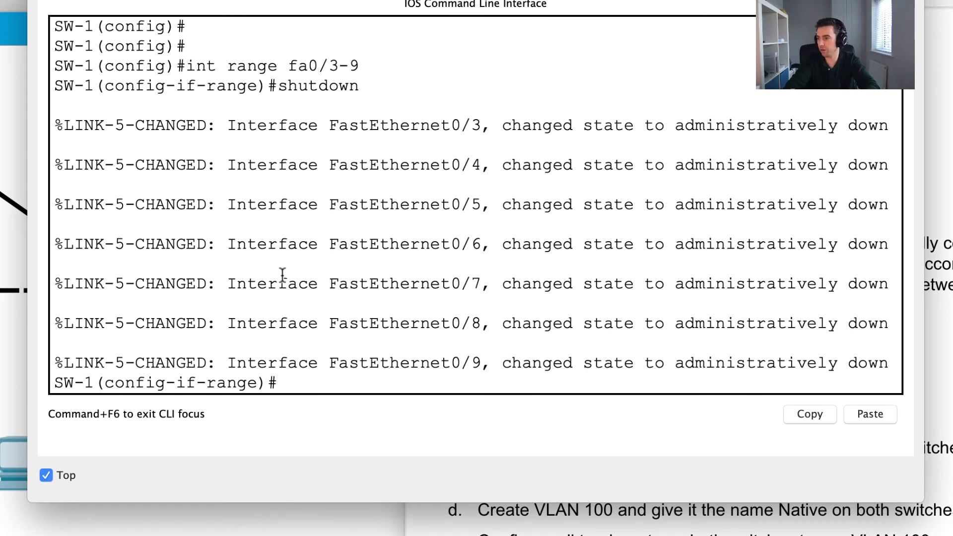
Assign the fa0/3-9 range to the black-hole VLAN with switchport access vlan 999 and exit to privileged EXEC mode.
key("Return")
key("Return")
type("swti")
key("Return")
type("sw")
key("Tab")
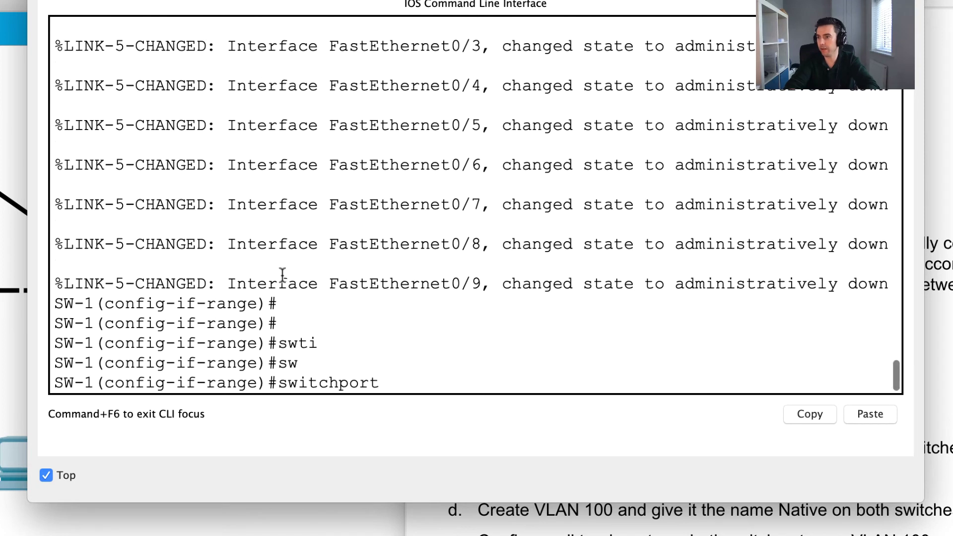
type("acc")
key("Tab")
type("vlan ")
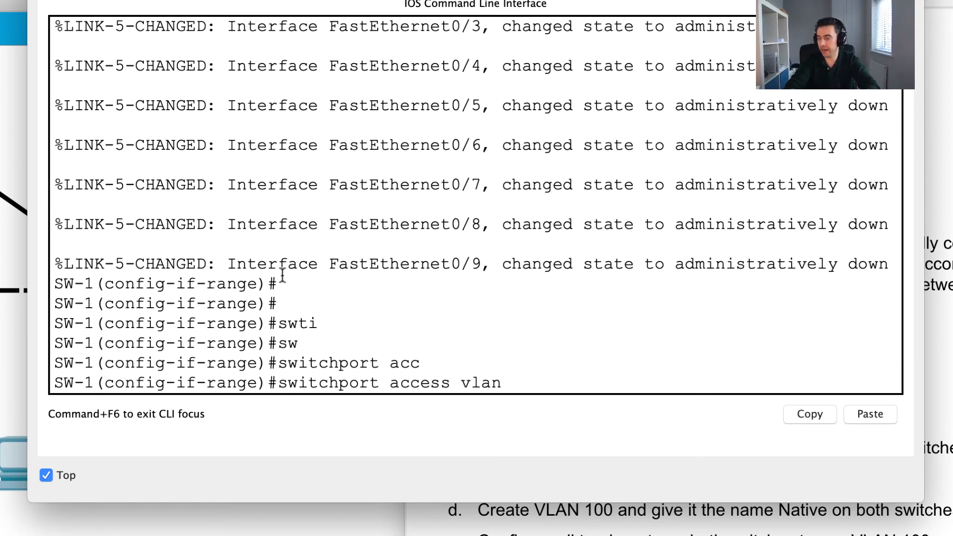
type("999")
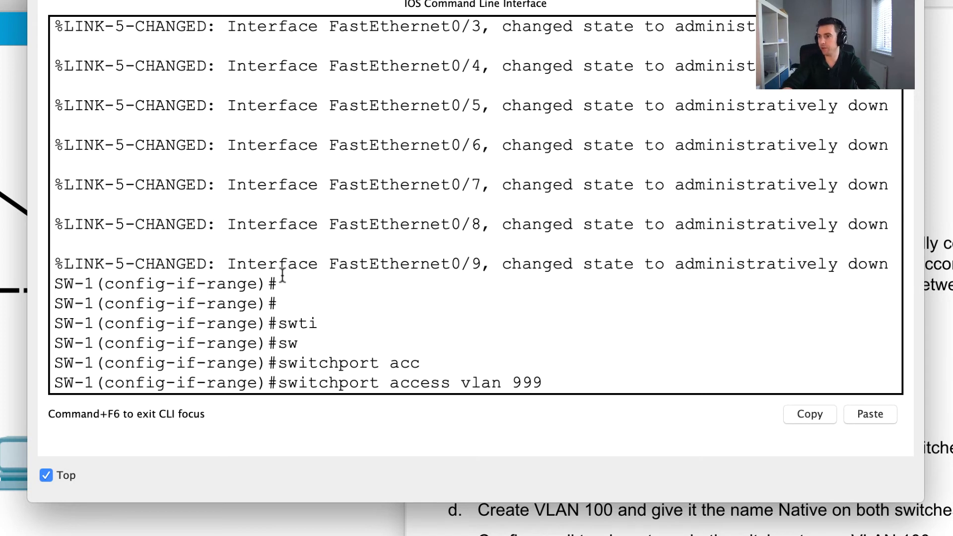
key("Return")
type("exit")
key("Return")
key("Return")
type("exit")
key("Return")
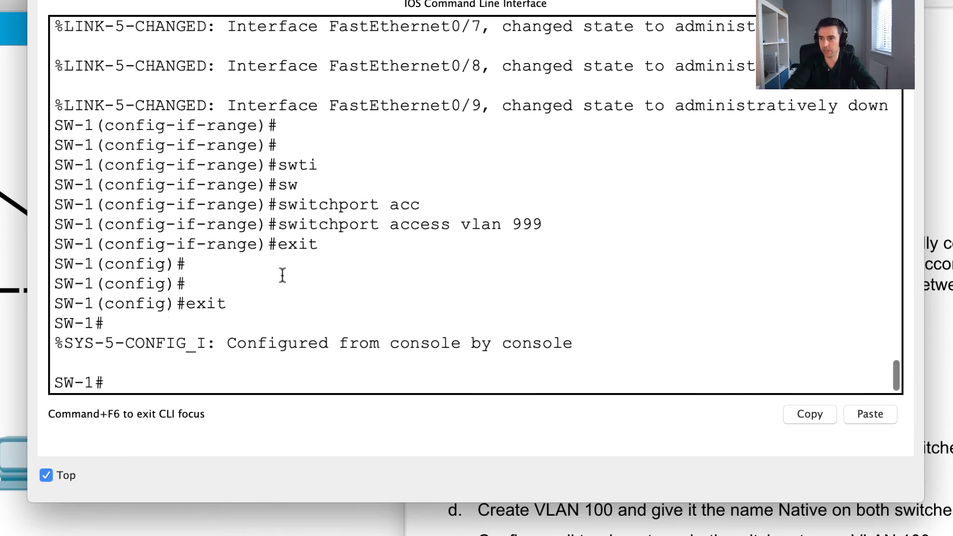
List the VLANs on SW-1 with show vlan and check the ports assigned to VLAN 999.
key("Return")
type("show ")
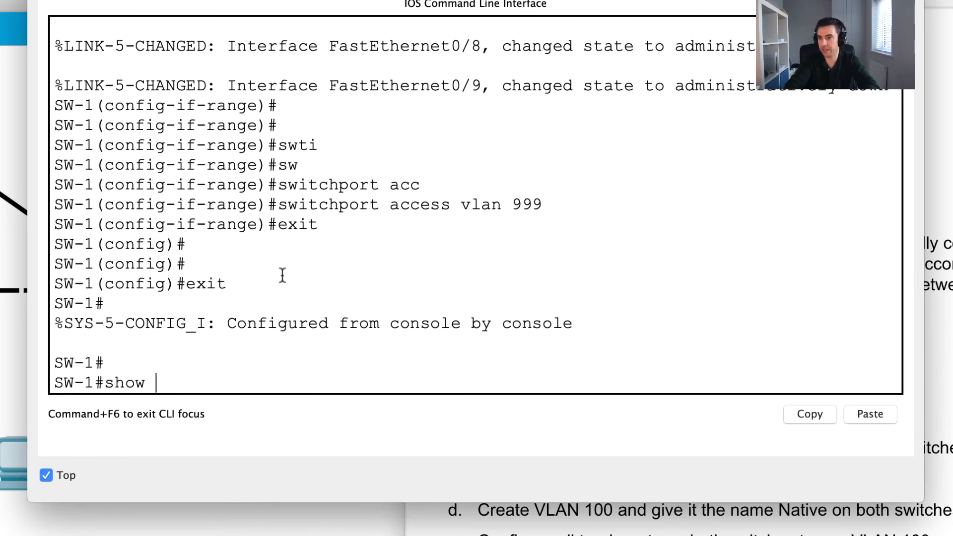
type("vlan")
key("Return")
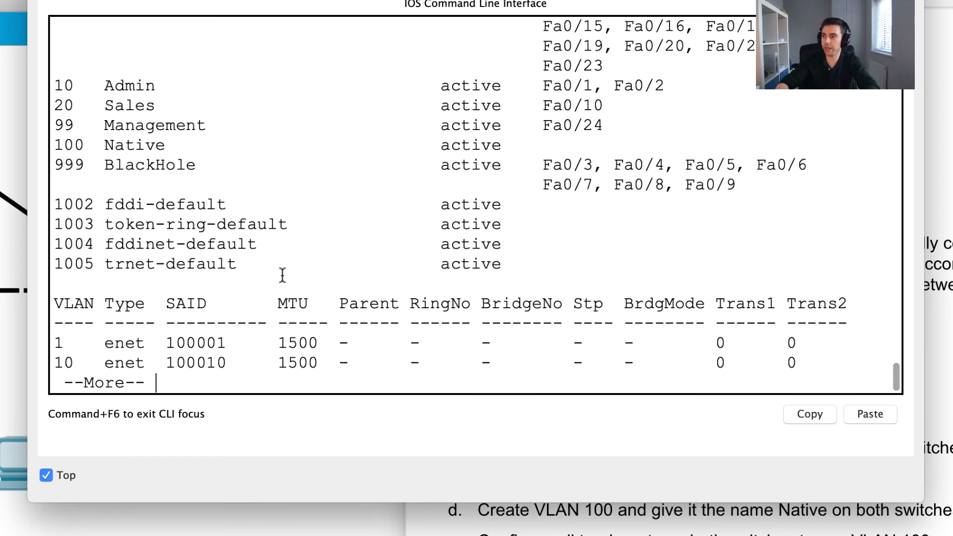
scroll(527, 57, "up", 3)
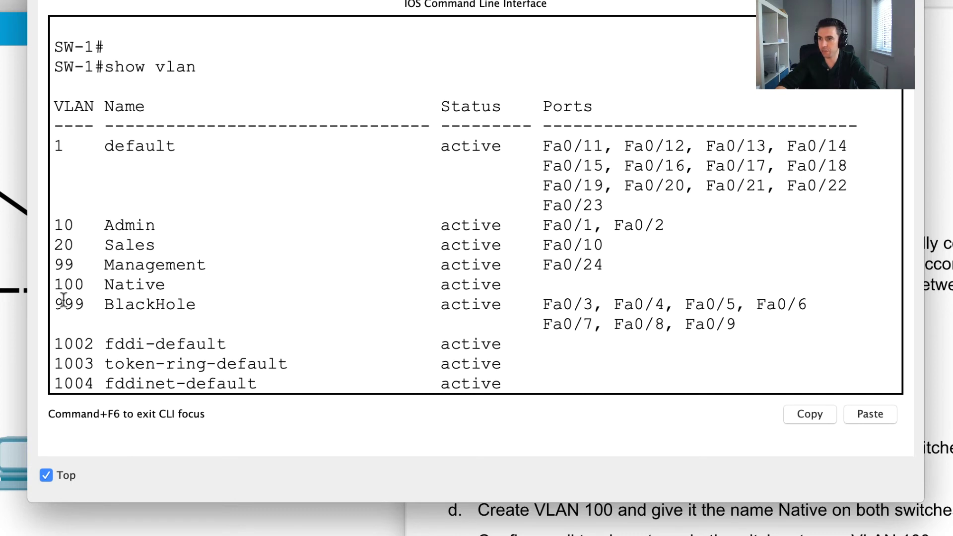
left_click_drag(53, 303, 744, 325)
left_click(744, 325)
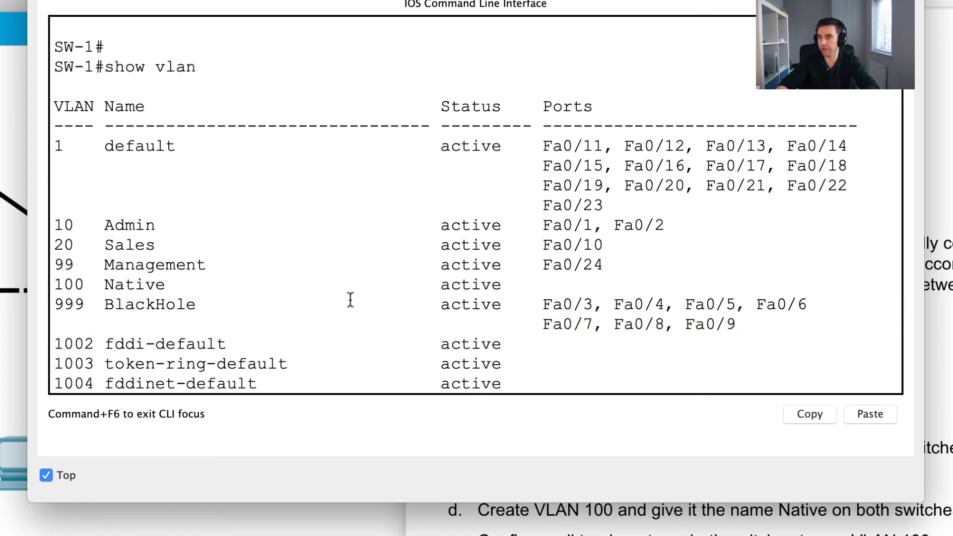
scroll(350, 300, "down", 3)
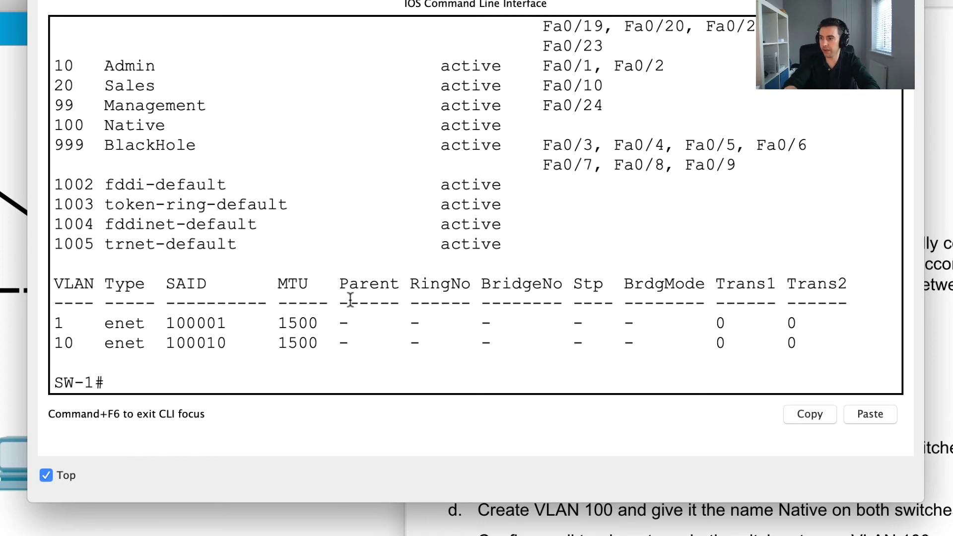
Display SW-1's interface summary with show ip int brief and check the status of FastEthernet0/3 to 0/9.
type("show ip")
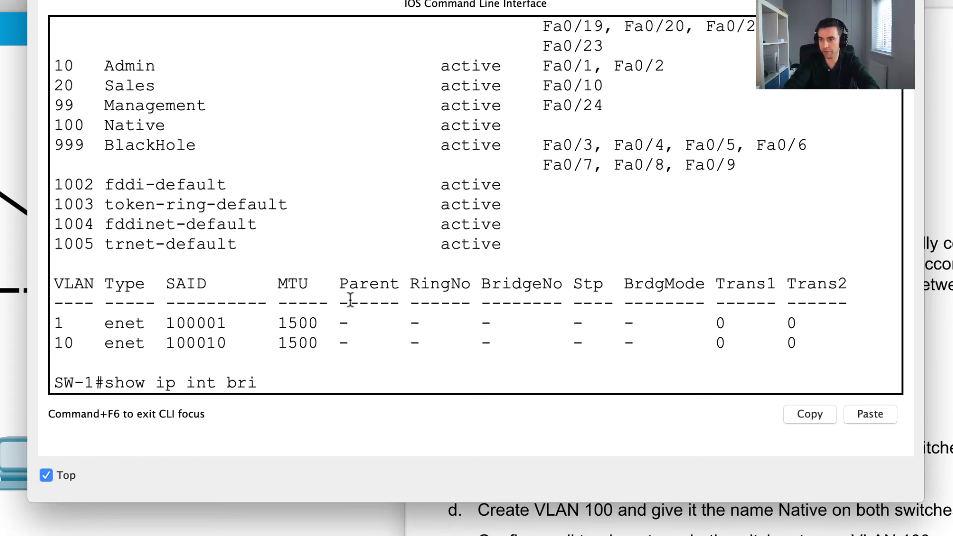
type(" int br")
key("Return")
scroll(345, 278, "up", 1)
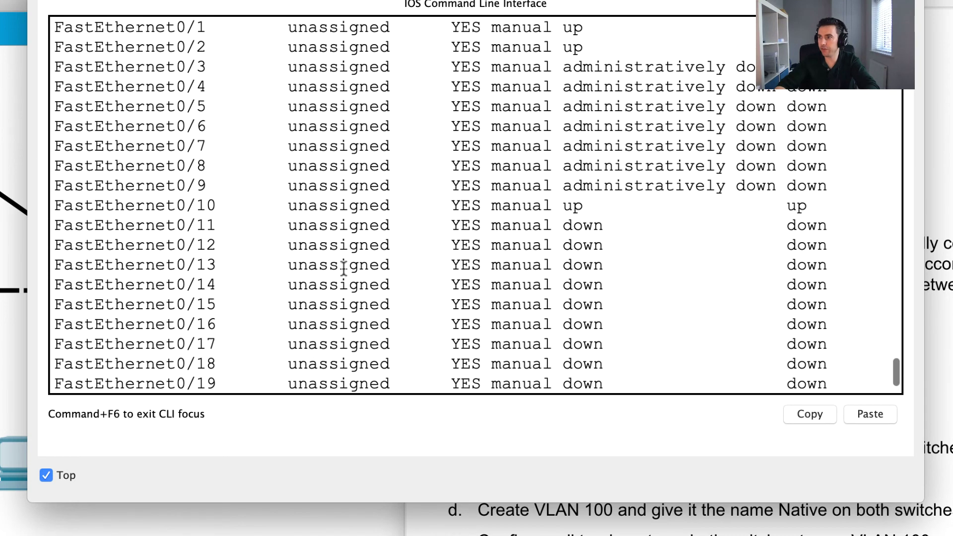
scroll(342, 270, "up", 1)
left_click_drag(851, 194, 19, 74)
scroll(147, 236, "down", 1)
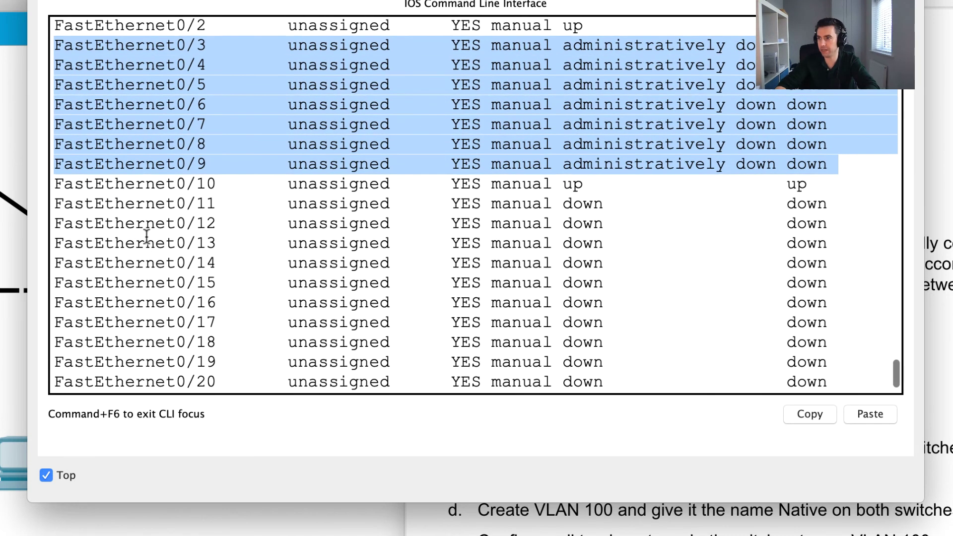
scroll(147, 237, "down", 2)
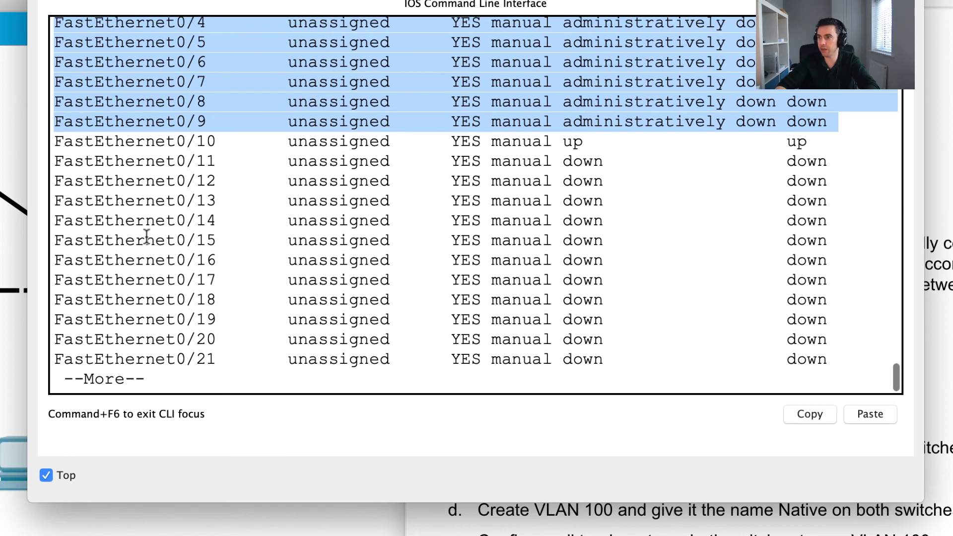
Page through the rest of SW-1's interface summary and examine the status of FastEthernet0/10 through 0/24 for unused ports.
triple_click(201, 142)
left_click(91, 154)
left_click_drag(56, 156, 634, 322)
left_click(271, 301)
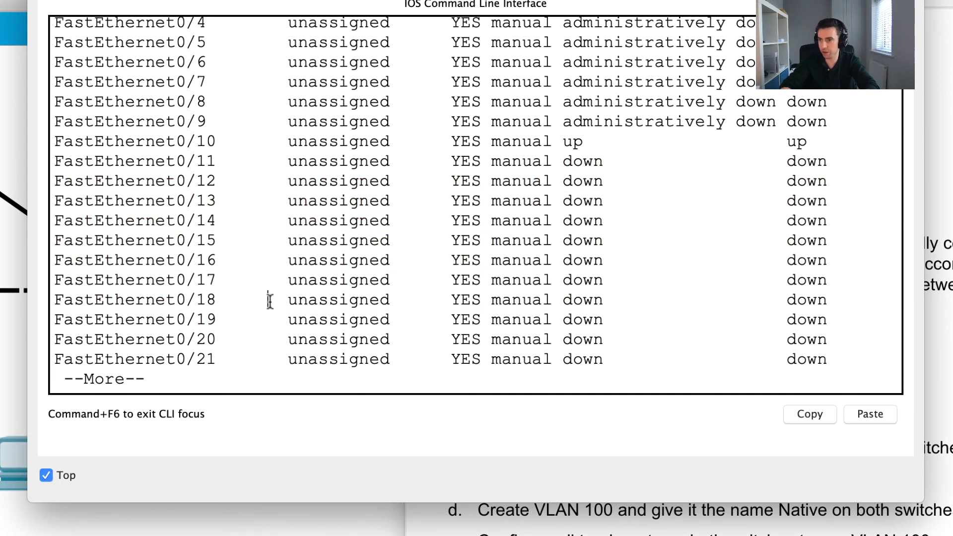
key("Return")
key("Return")
key("Return")
key("Return")
key("Return")
scroll(244, 140, "up", 2)
left_click_drag(51, 119, 883, 360)
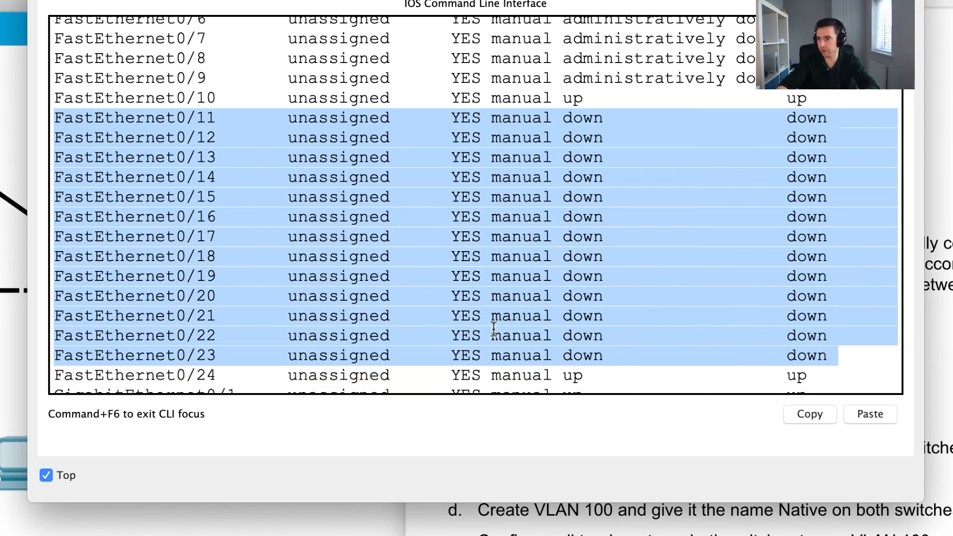
left_click(450, 330)
scroll(387, 335, "down", 3)
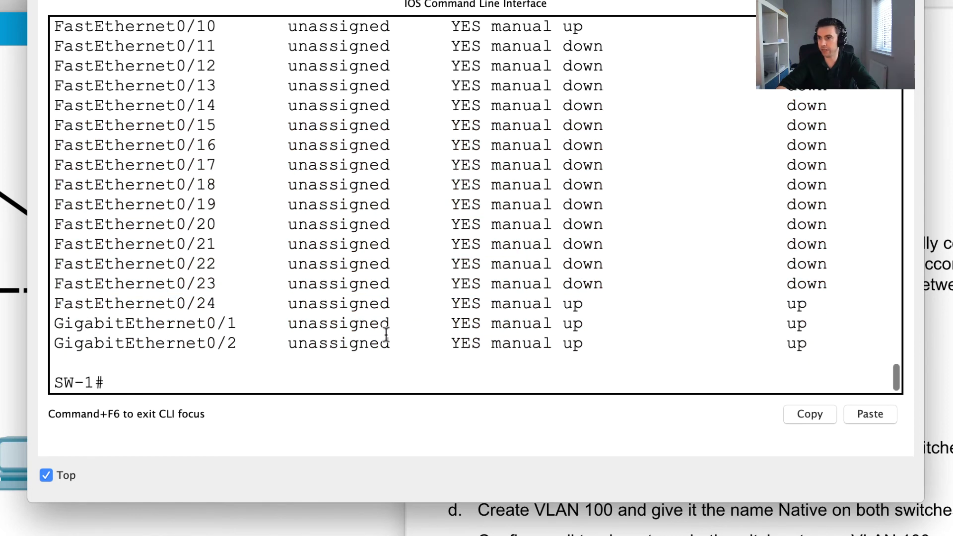
Enter configuration mode on SW-1, select the interface range fa0/11-23, and administratively disable it with shutdown.
type("conf t")
key("Return")
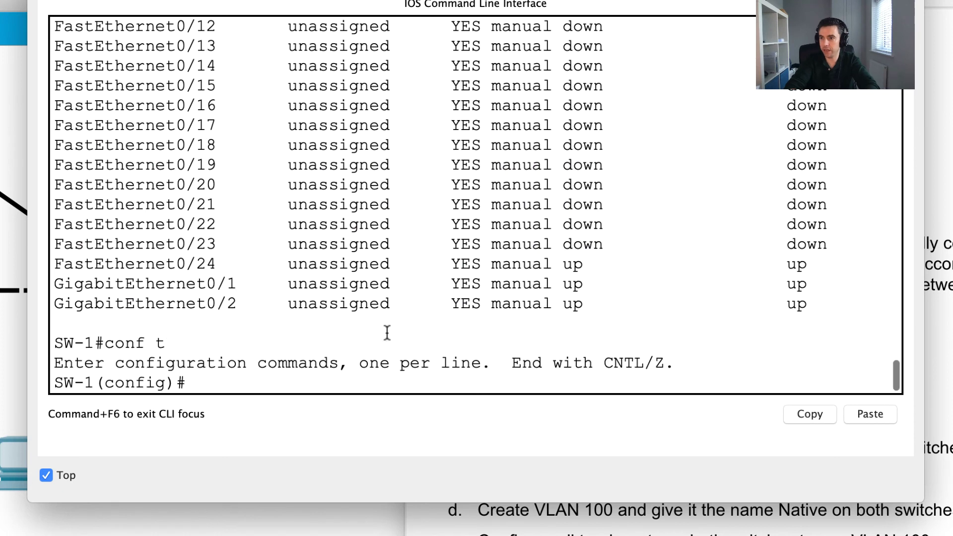
type("int range ")
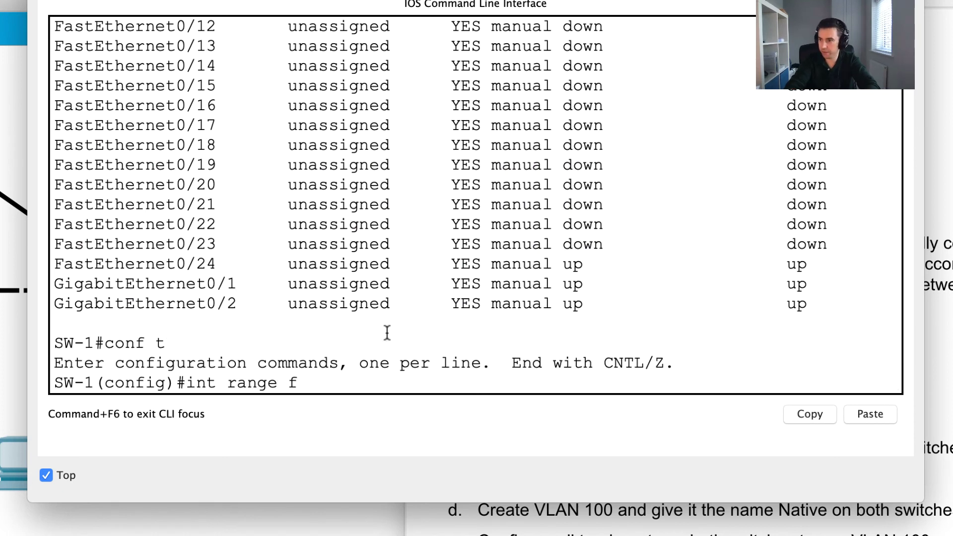
type("fa0/")
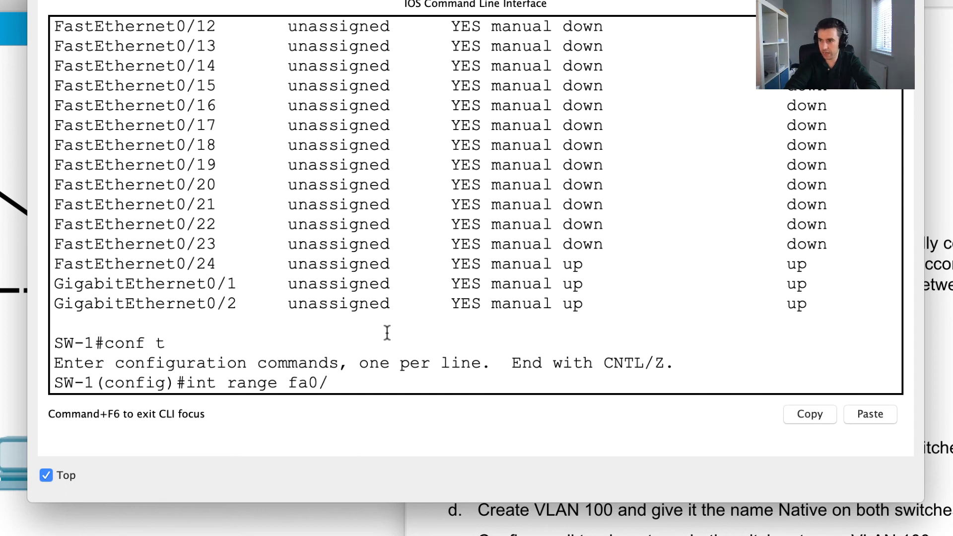
type("11-23")
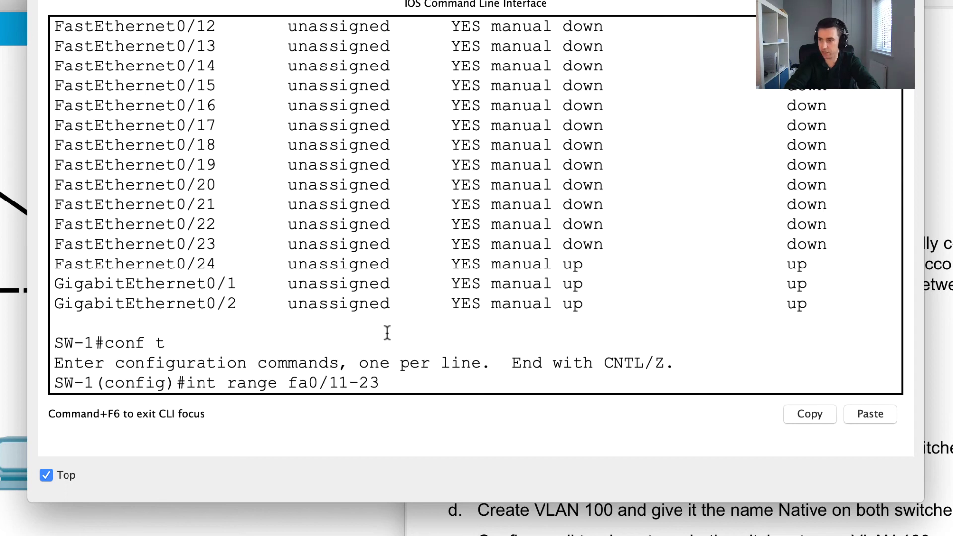
key("Return")
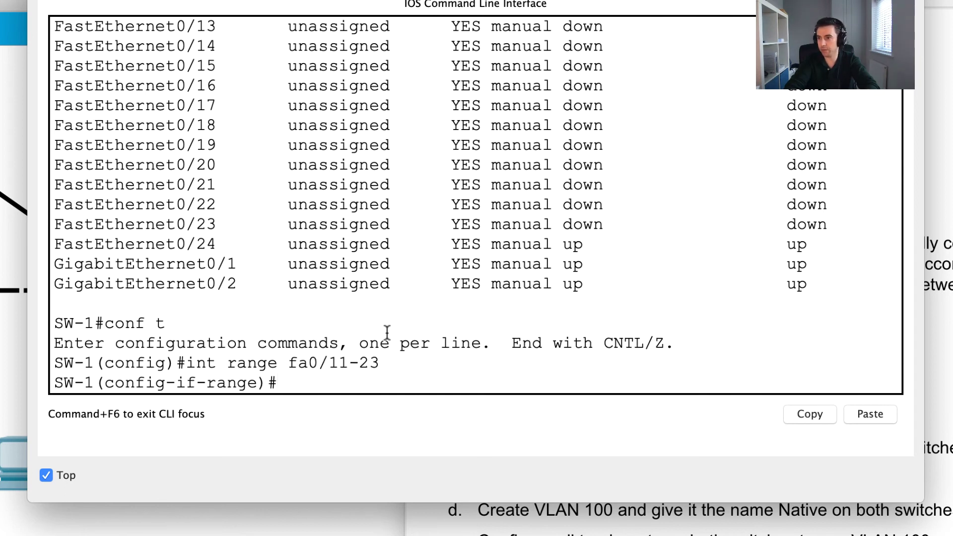
type("shutdown")
key("Return")
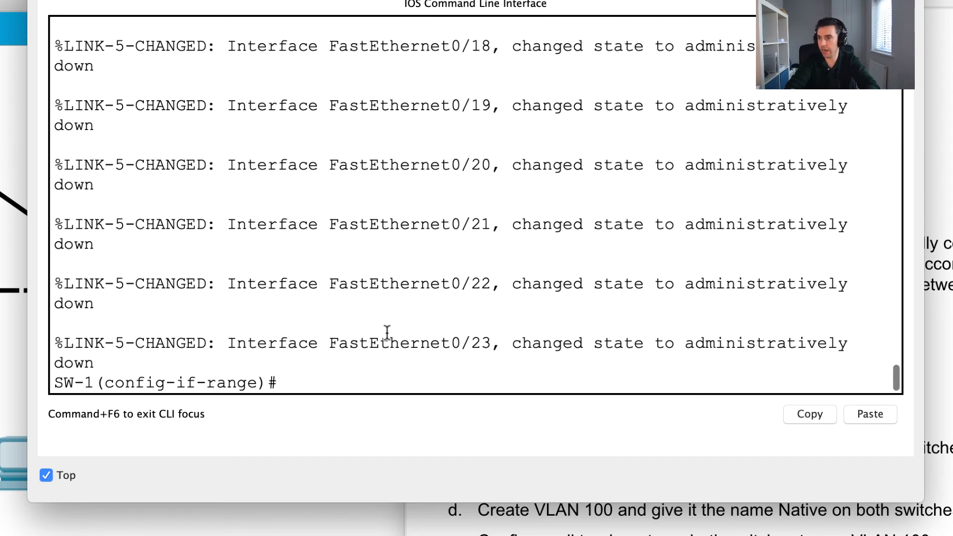
Assign the fa0/11-23 range to the black-hole VLAN with switchport access vlan 999 and exit to privileged EXEC mode.
key("Return")
key("Return")
type("swit")
key("Tab")
type("acc")
key("Tab")
type("vlan 999")
key("Return")
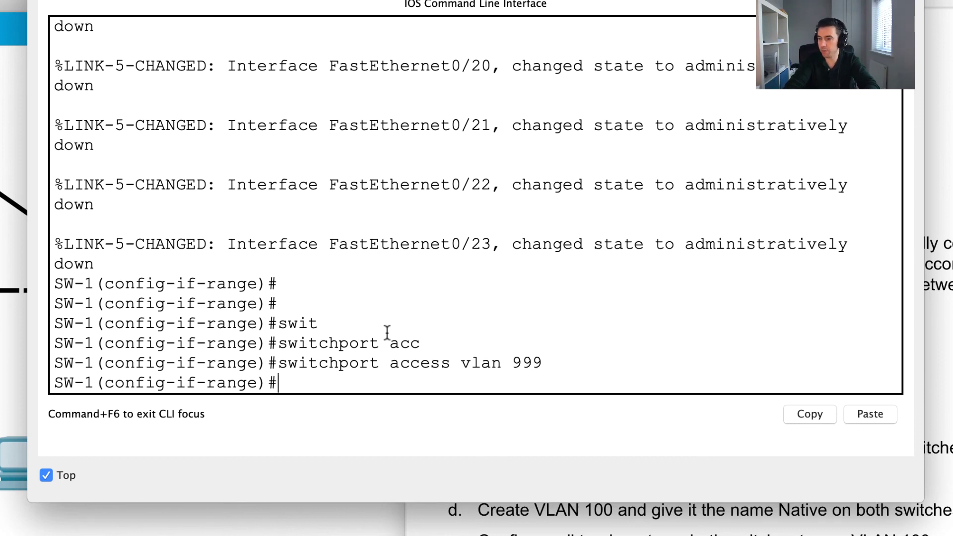
type("e")
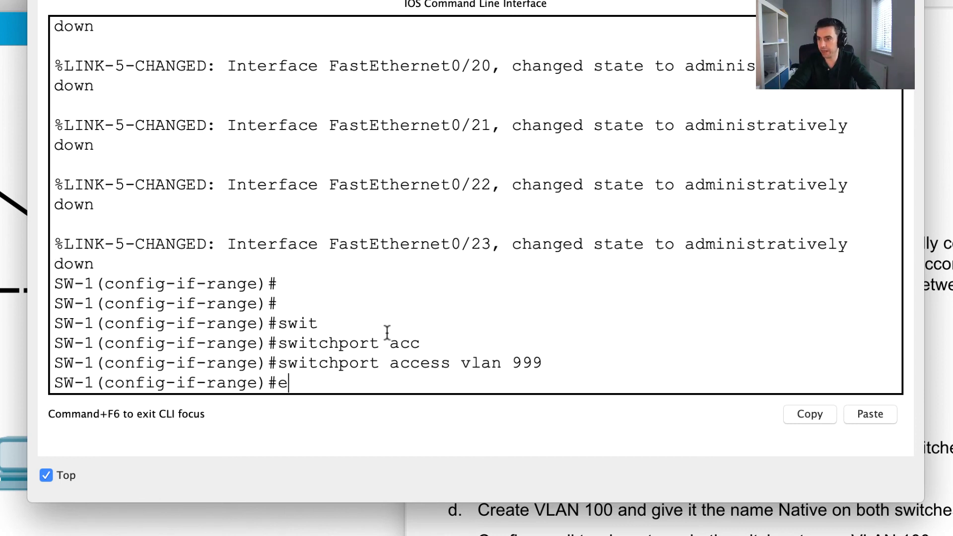
type("xit")
key("Return")
key("Return")
type("exit")
key("Return")
Display the full interface summary on SW-1 with show ip int brief and check the status of every unused port.
type("show ip int brief")
key("Return")
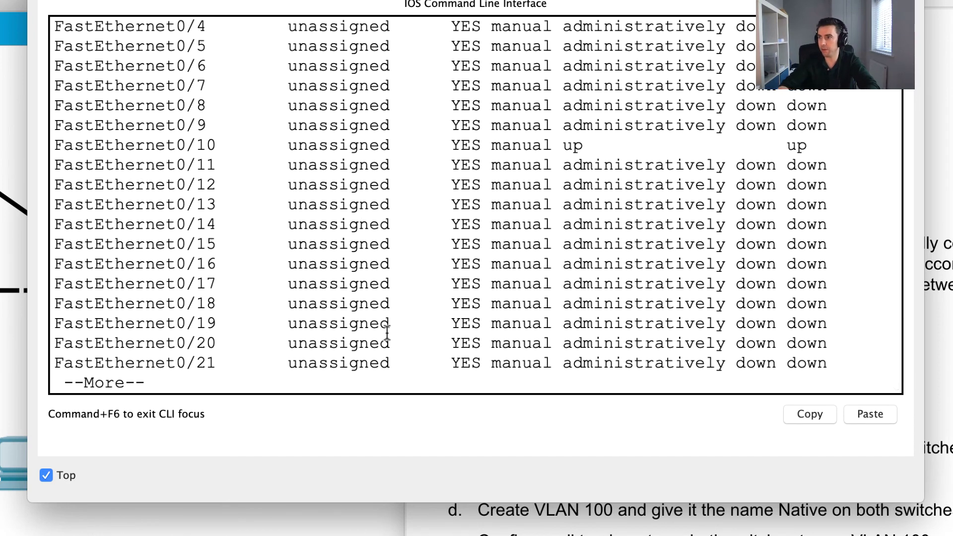
scroll(415, 293, "up", 3)
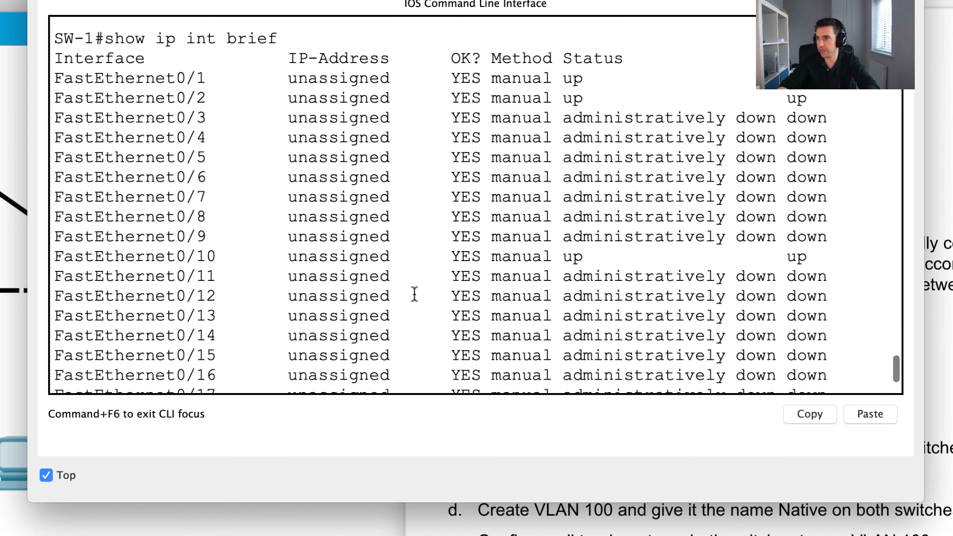
scroll(415, 295, "down", 3)
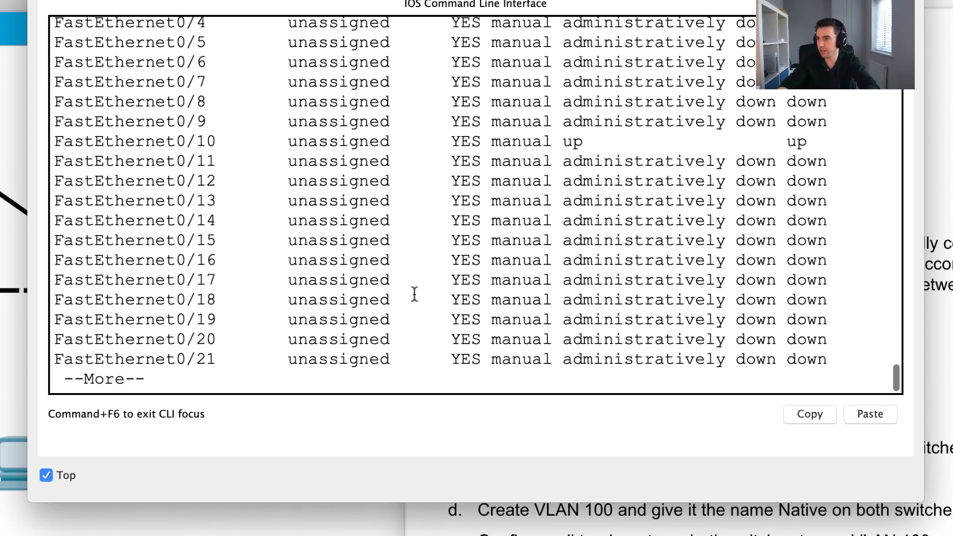
key("Return")
key("Return")
key("Return")
key("Return")
key("Return")
key("Return")
key("Return")
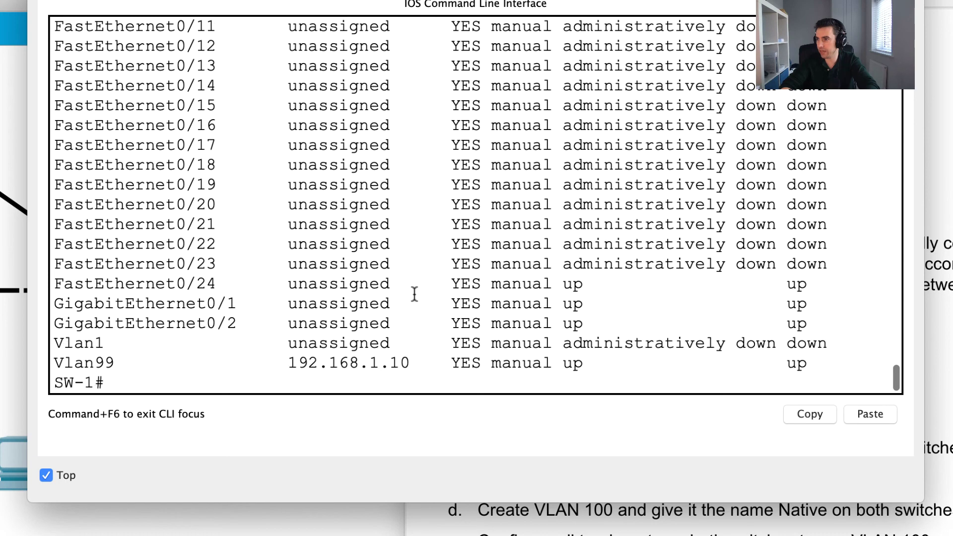
key("Return")
key("Return")
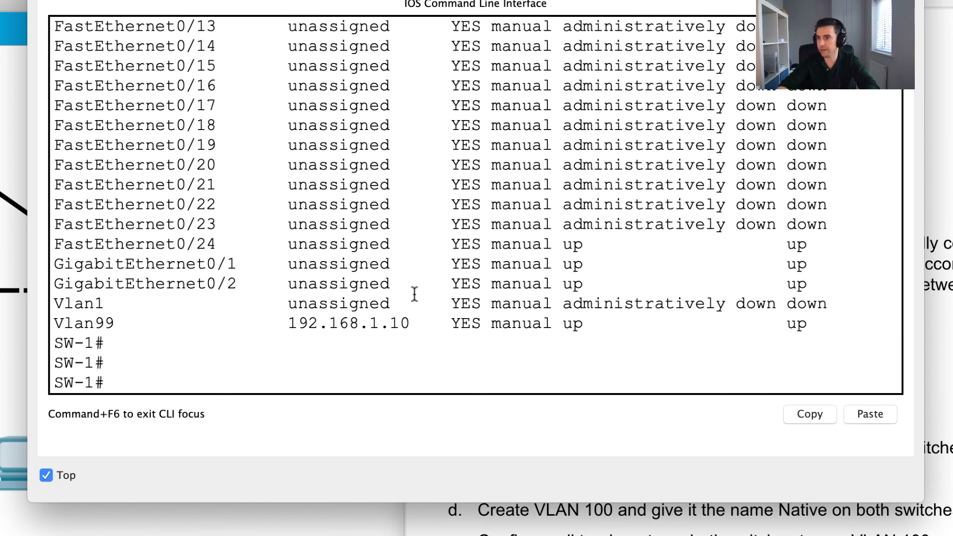
scroll(412, 233, "up", 2)
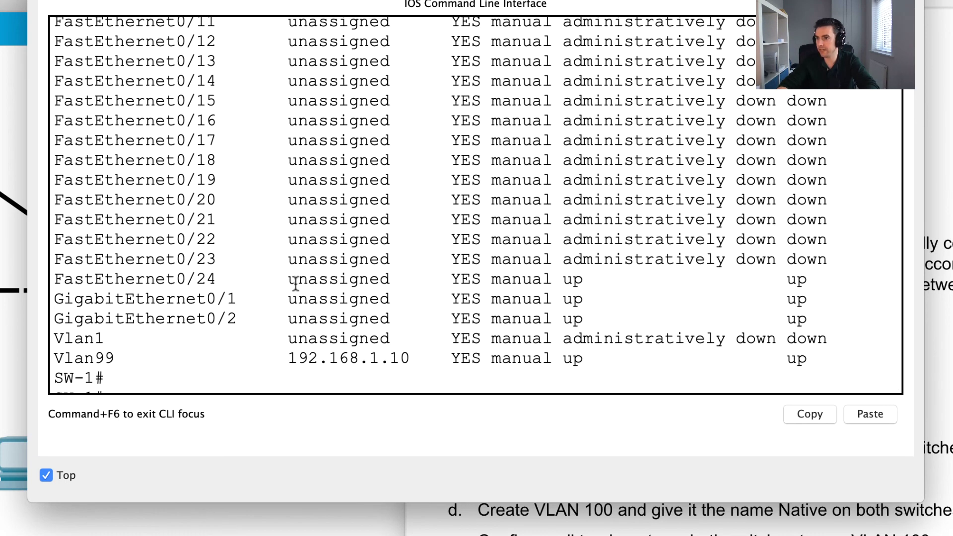
scroll(295, 278, "down", 2)
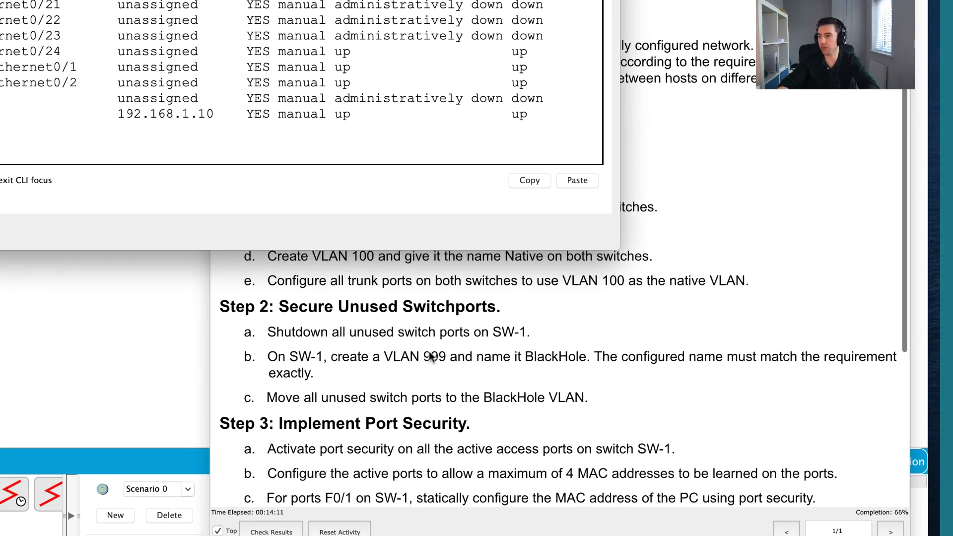
Review the activity instructions for port security, DHCP snooping, PortFast and BPDU Guard.
scroll(427, 357, "down", 3)
scroll(405, 367, "down", 6)
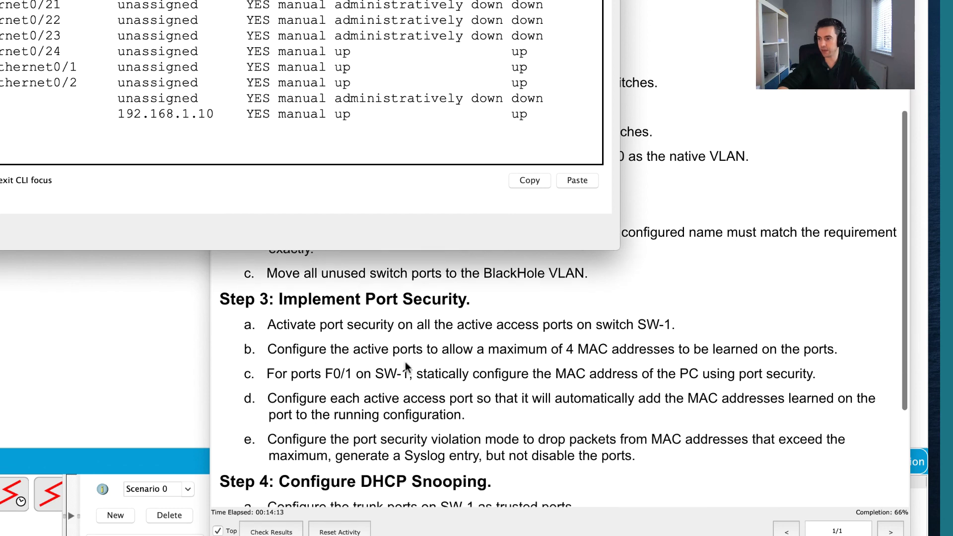
scroll(373, 395, "down", 6)
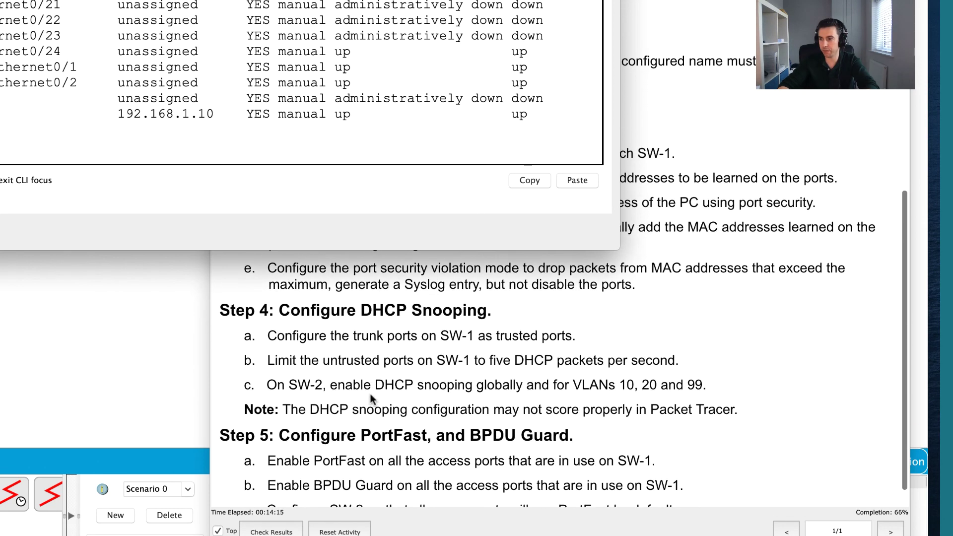